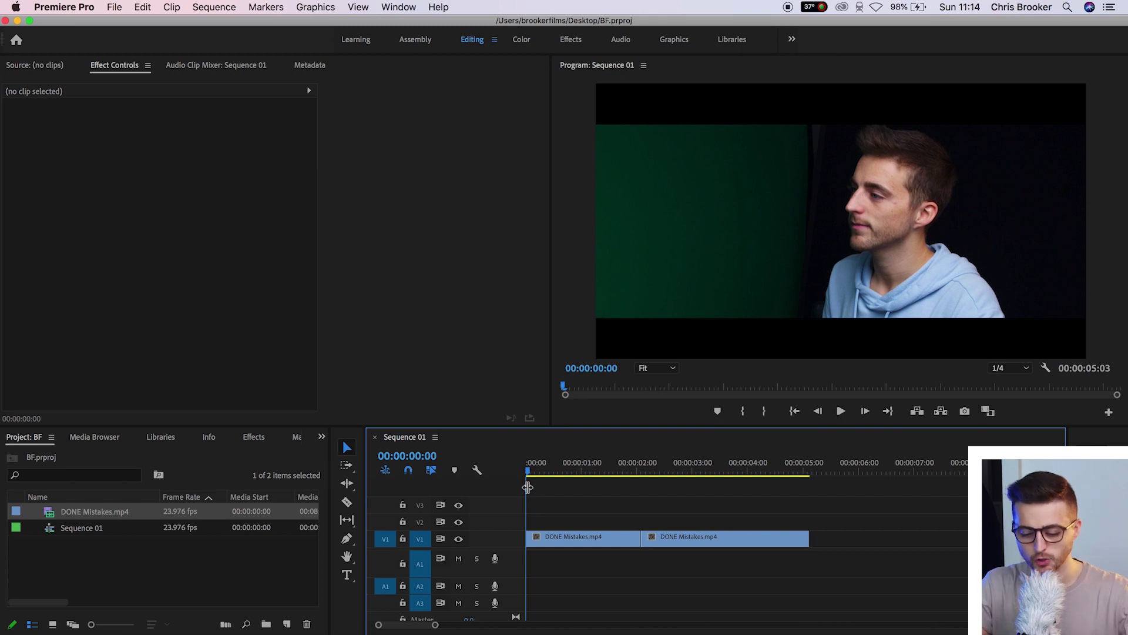
Step: Preview the sequence and shift the second clip, then return it against the first
{"action": "left_click_drag", "start_coordinate": [527, 487], "coordinate": [606, 502]}
{"action": "left_click", "coordinate": [612, 541]}
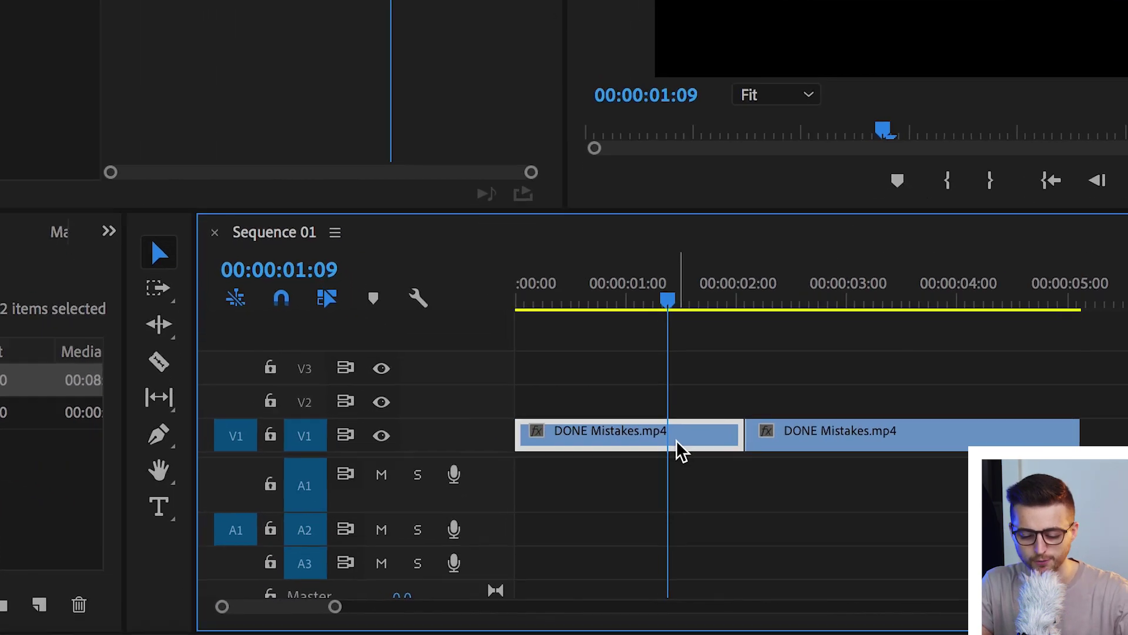
{"action": "left_click_drag", "start_coordinate": [687, 296], "coordinate": [832, 299]}
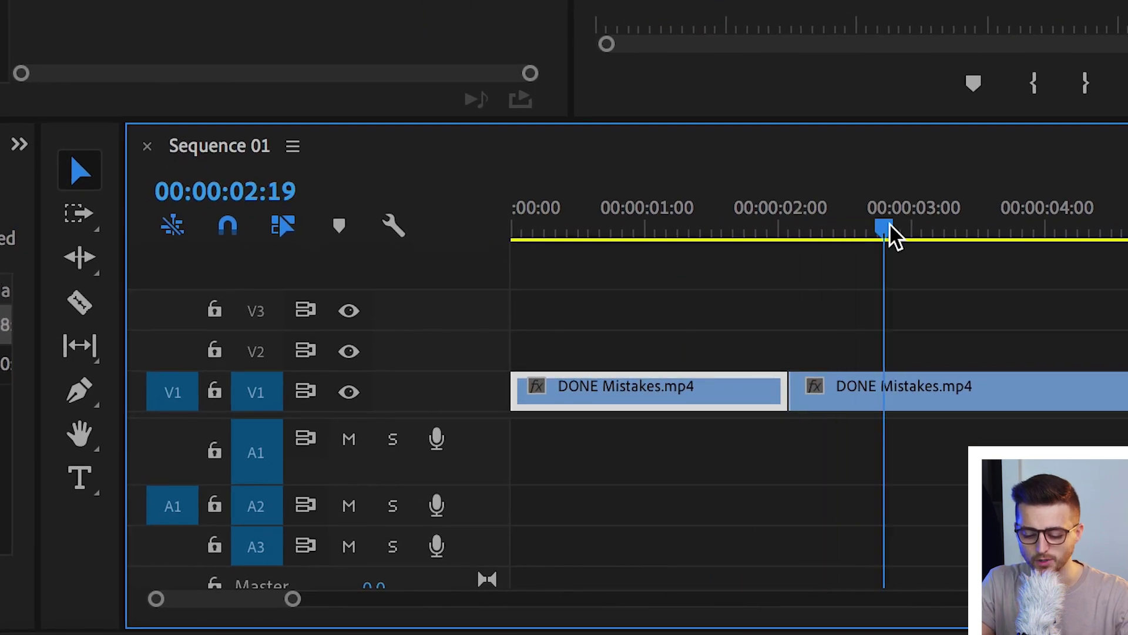
{"action": "left_click", "coordinate": [949, 403]}
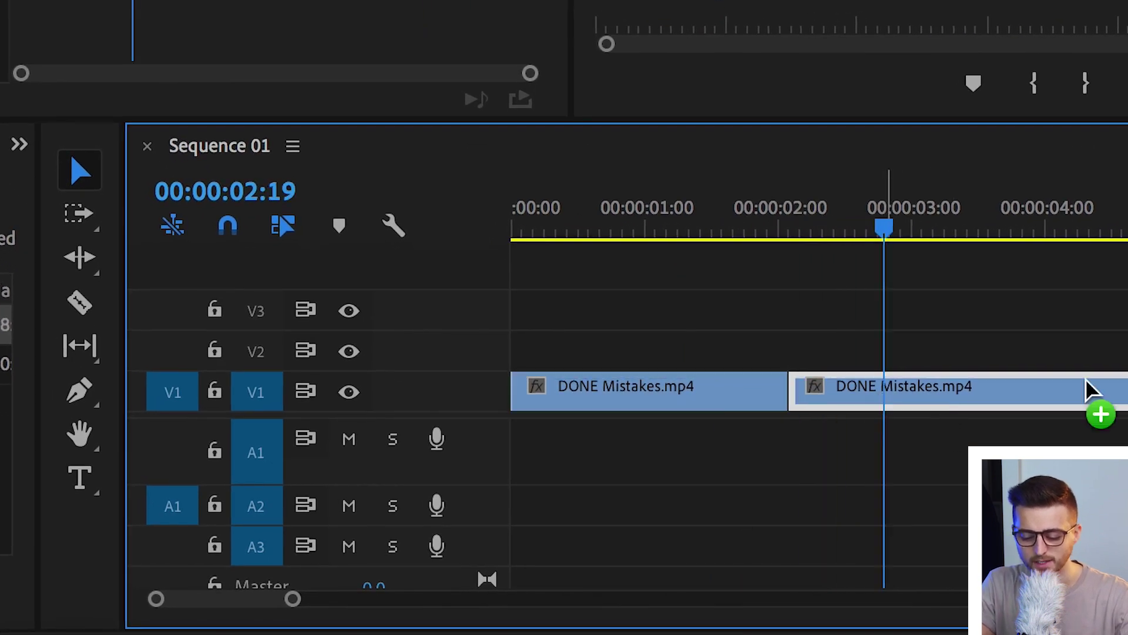
{"action": "left_click_drag", "start_coordinate": [1087, 388], "coordinate": [885, 429]}
{"action": "left_click", "coordinate": [810, 216]}
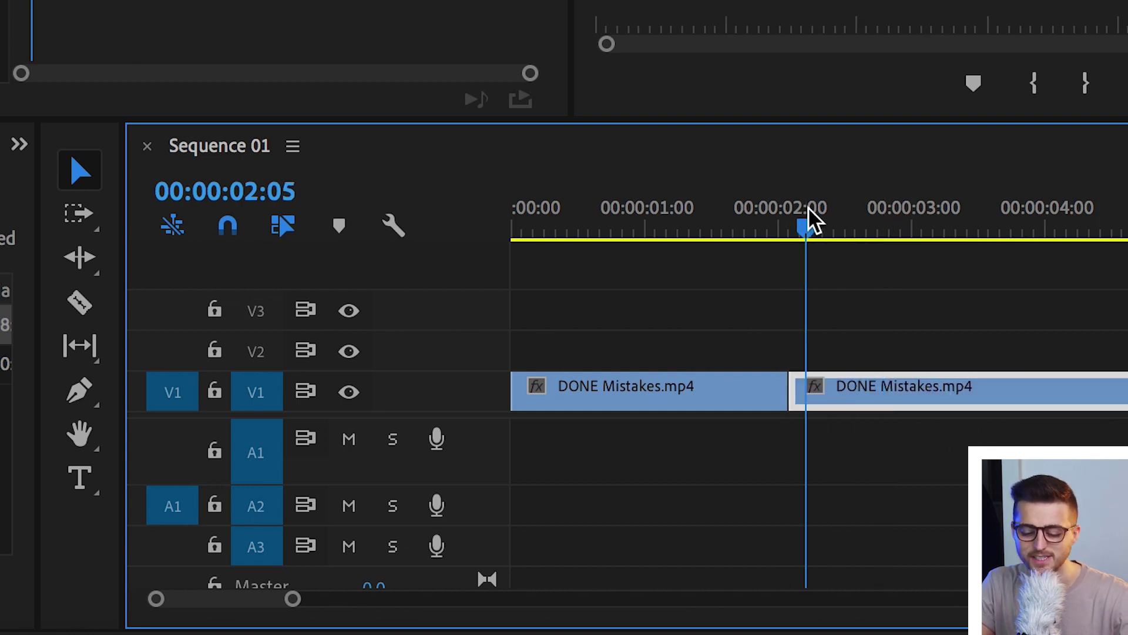
{"action": "left_click_drag", "start_coordinate": [810, 213], "coordinate": [689, 281]}
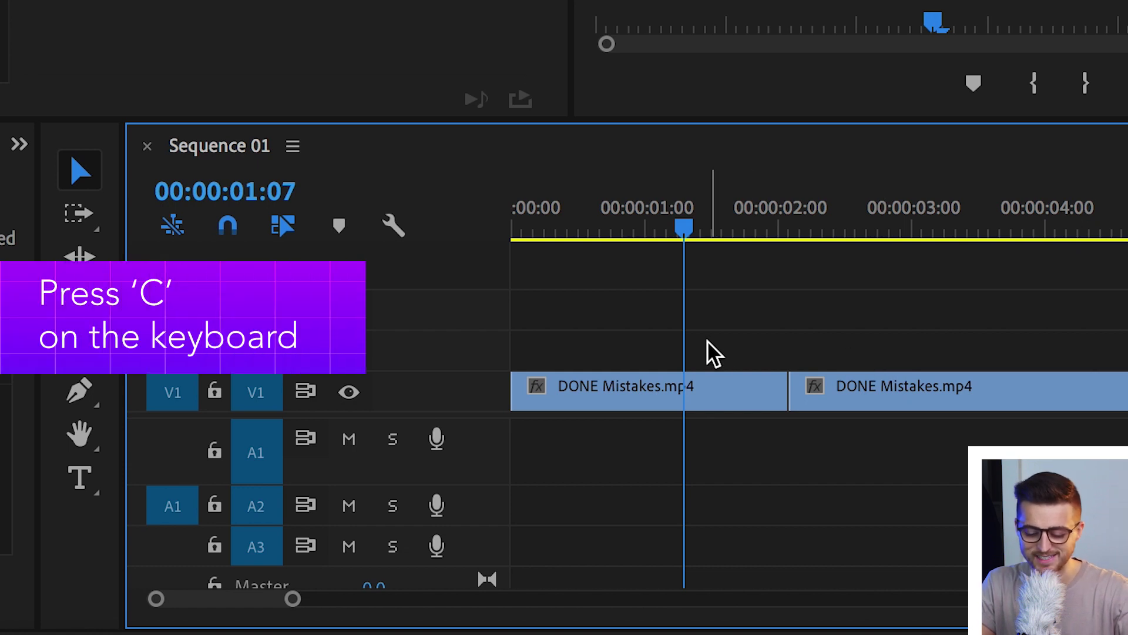
Step: Cut the V1 clip with the Razor tool at 00:00:01:16
{"action": "key", "text": "c"}
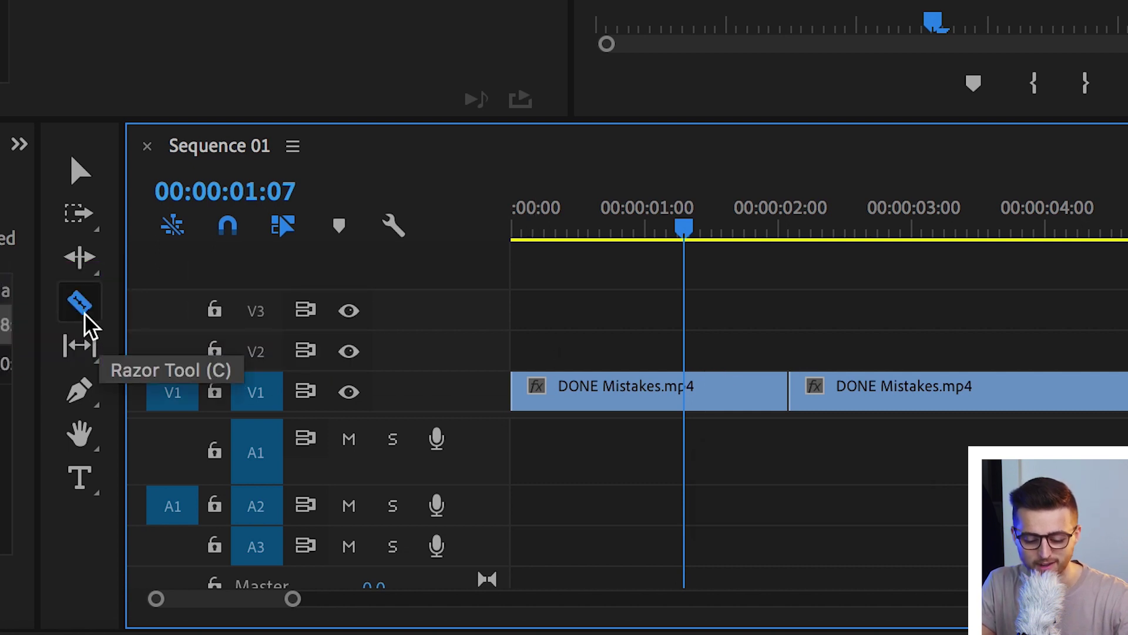
{"action": "left_click", "coordinate": [80, 312]}
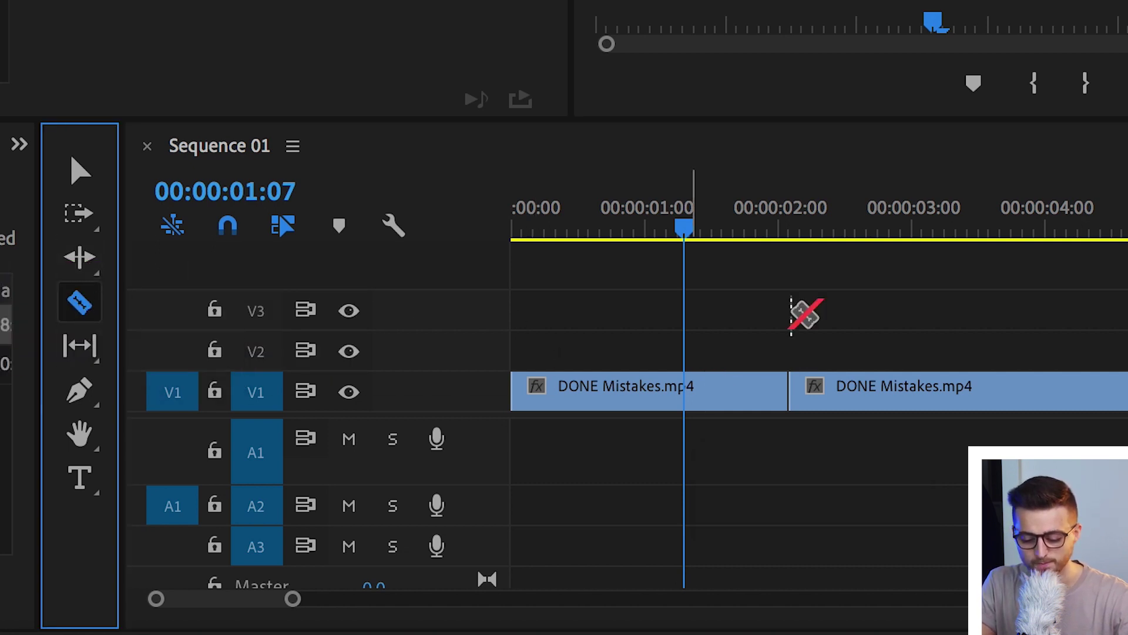
{"action": "left_click_drag", "start_coordinate": [729, 232], "coordinate": [793, 228]}
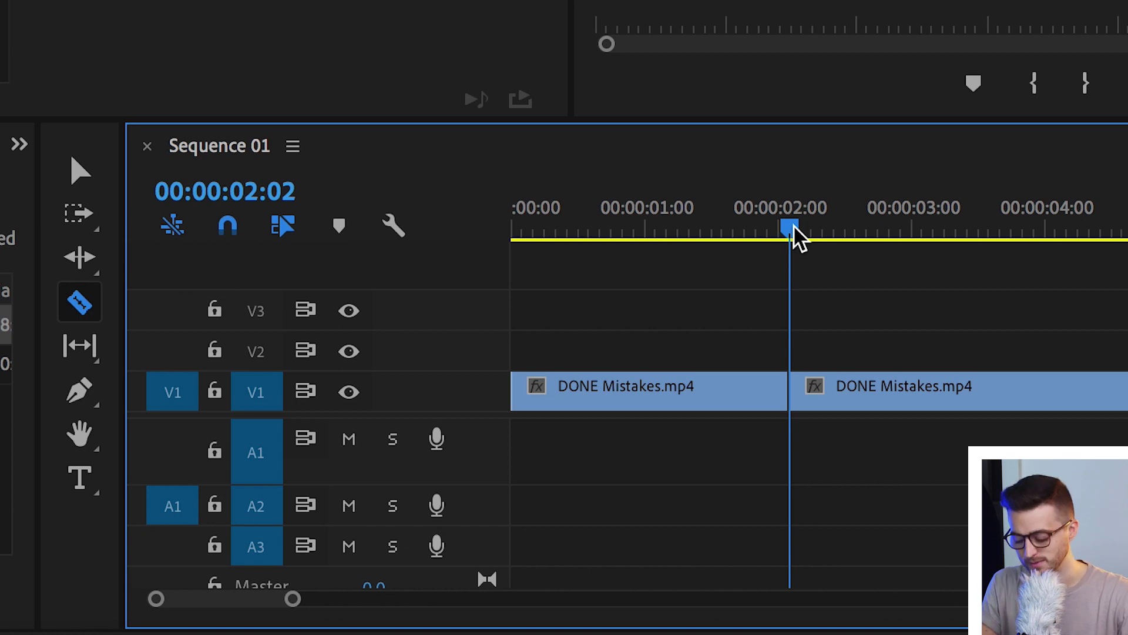
{"action": "key", "text": "Left"}
{"action": "key", "text": "Left"}
{"action": "key", "text": "Left"}
{"action": "key", "text": "Left"}
{"action": "key", "text": "Left"}
{"action": "key", "text": "Left"}
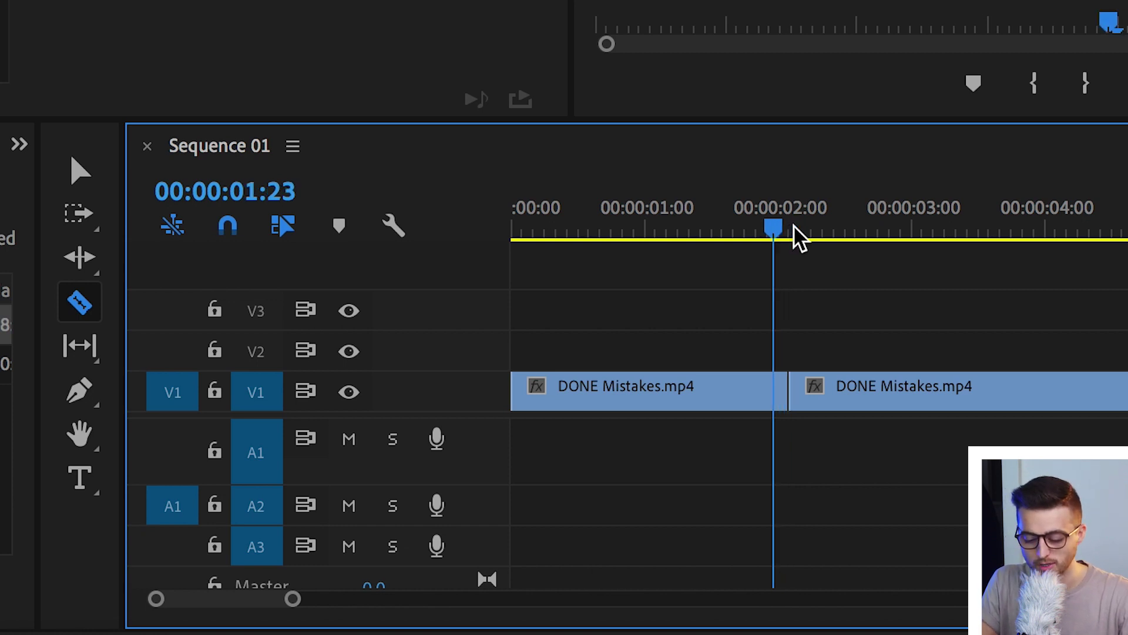
{"action": "key", "text": "Left"}
{"action": "key", "text": "Left"}
{"action": "key", "text": "Left"}
{"action": "key", "text": "Left"}
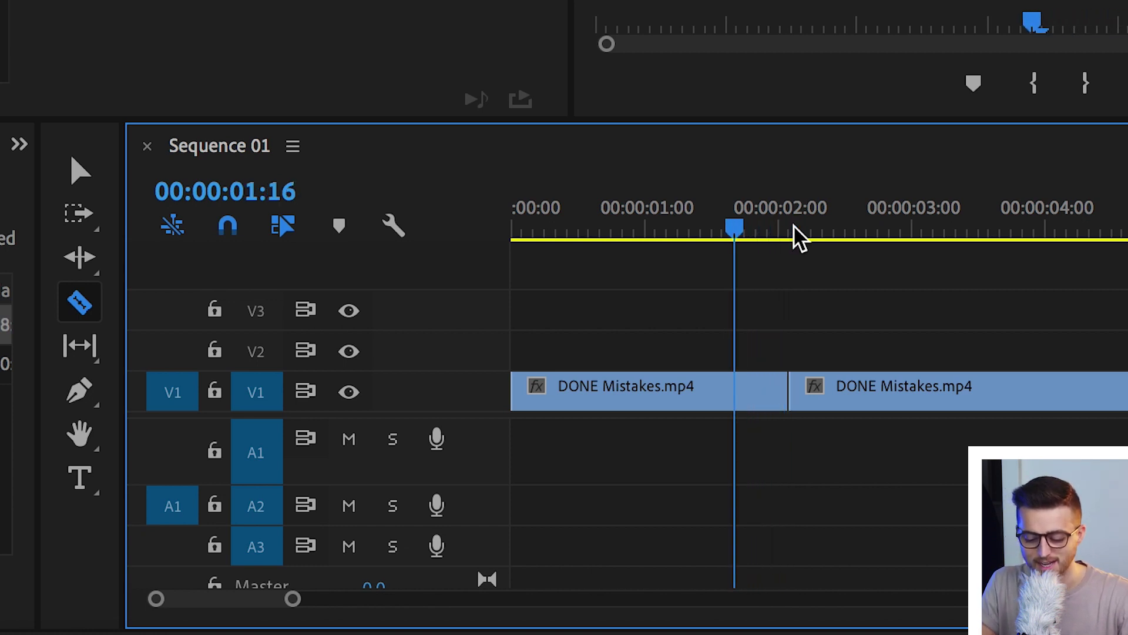
{"action": "left_click", "coordinate": [735, 392]}
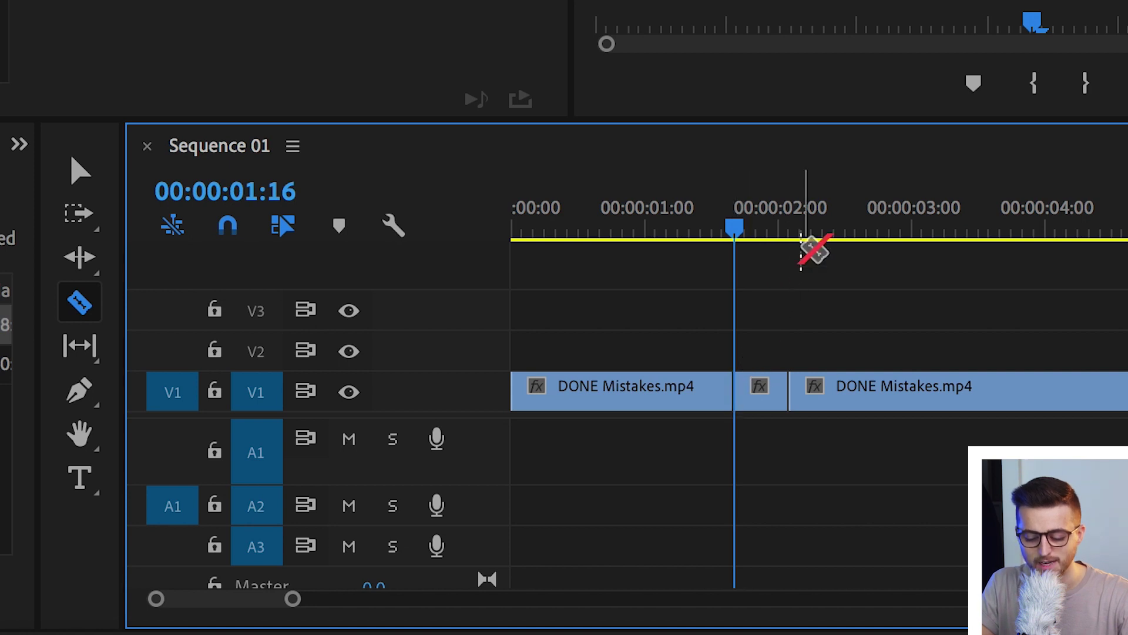
Step: Cut the V1 clip again at 00:00:02:12
{"action": "left_click_drag", "start_coordinate": [794, 229], "coordinate": [791, 223]}
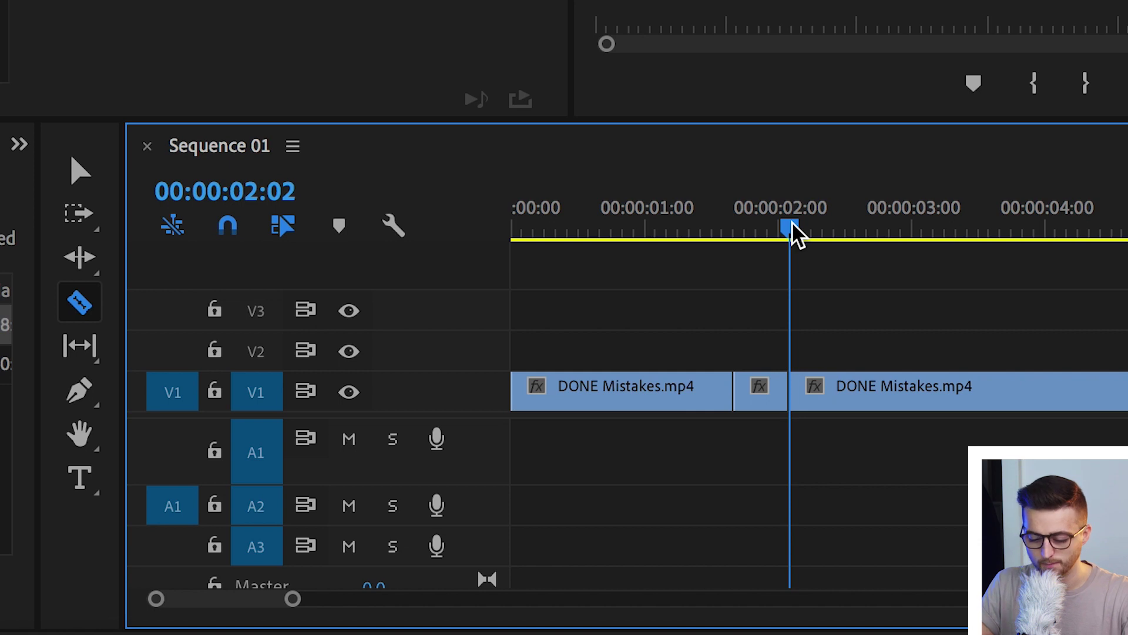
{"action": "key", "text": "Right"}
{"action": "key", "text": "Right"}
{"action": "key", "text": "Right"}
{"action": "key", "text": "Right"}
{"action": "key", "text": "Right"}
{"action": "key", "text": "Right"}
{"action": "key", "text": "Right"}
{"action": "key", "text": "Right"}
{"action": "key", "text": "Right"}
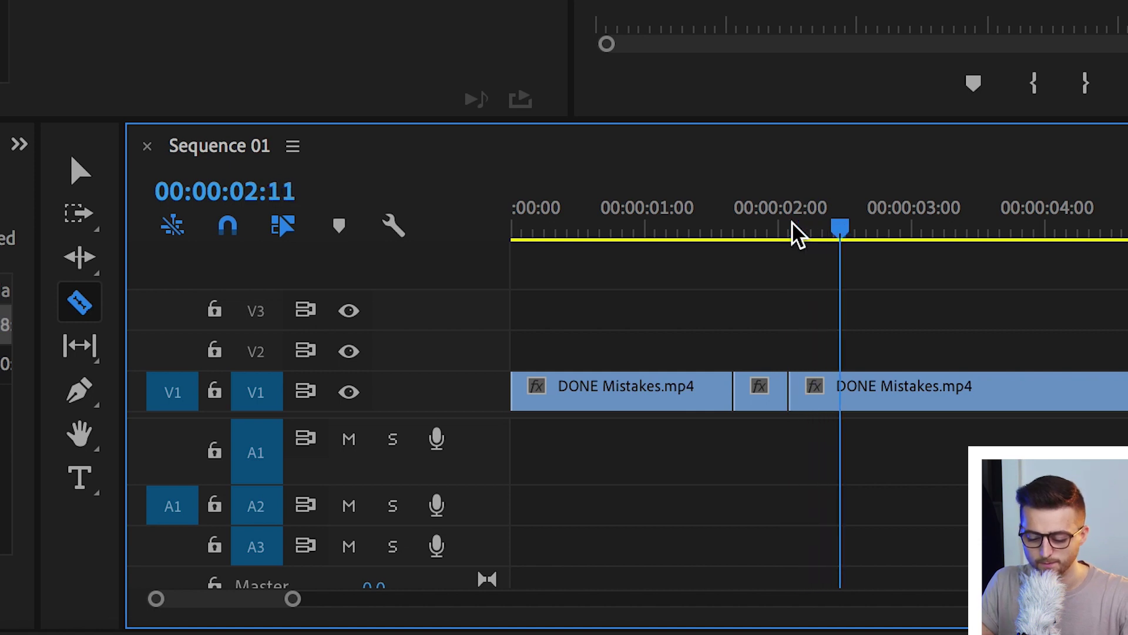
{"action": "key", "text": "Right"}
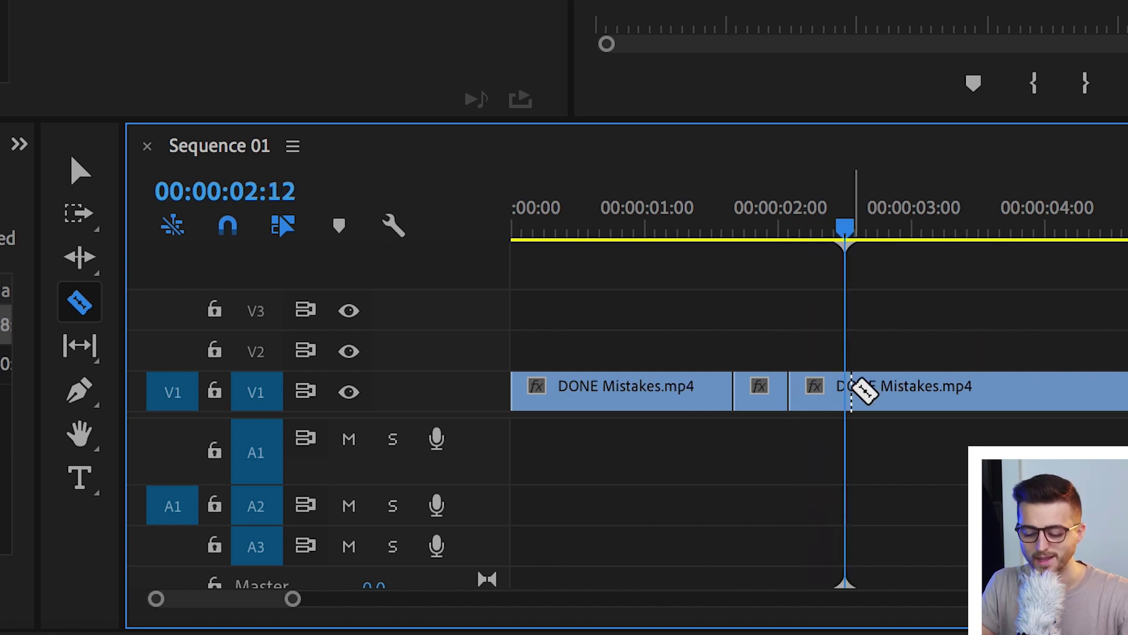
{"action": "left_click", "coordinate": [853, 390]}
Step: Return to the Selection tool, select the short pieces, and park the playhead at 00:00:02:01
{"action": "key", "text": "v"}
{"action": "left_click", "coordinate": [761, 396]}
{"action": "left_click", "coordinate": [820, 403]}
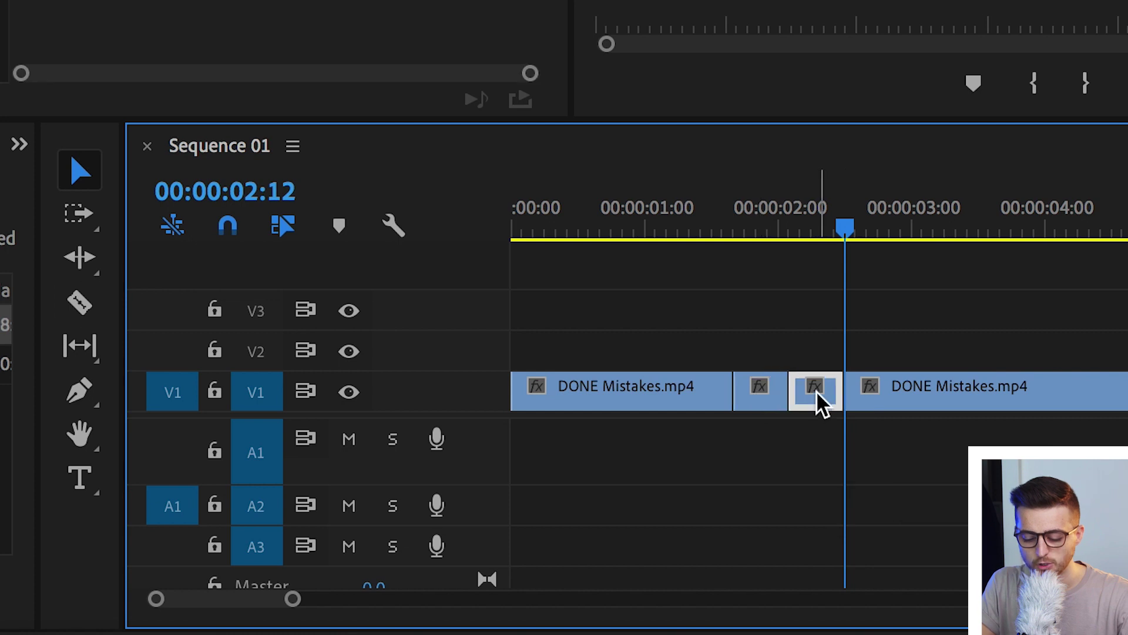
{"action": "left_click", "coordinate": [764, 400]}
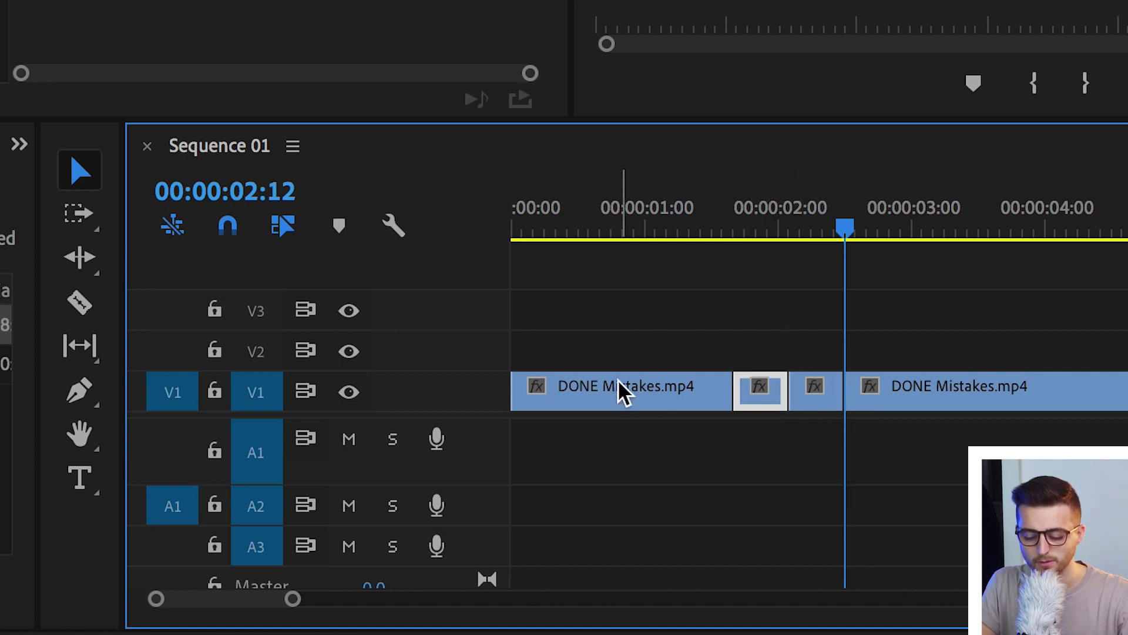
{"action": "left_click_drag", "start_coordinate": [822, 222], "coordinate": [785, 221]}
Step: Search the effects for 'mos' and apply Mosaic to the short piece before the edit
{"action": "key", "text": "="}
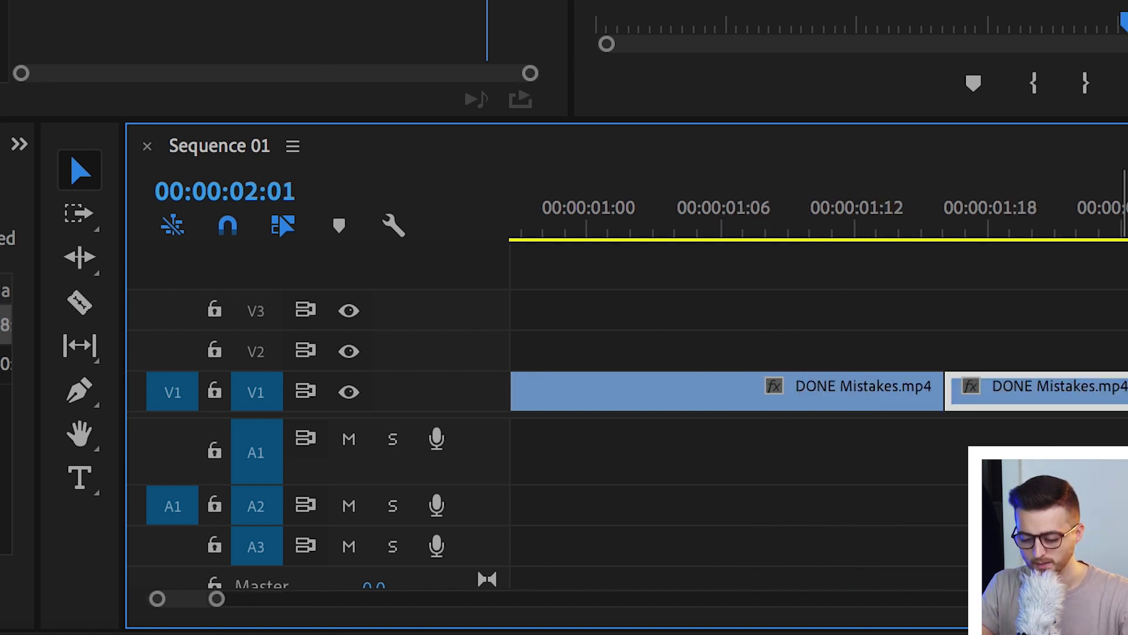
{"action": "left_click", "coordinate": [611, 156]}
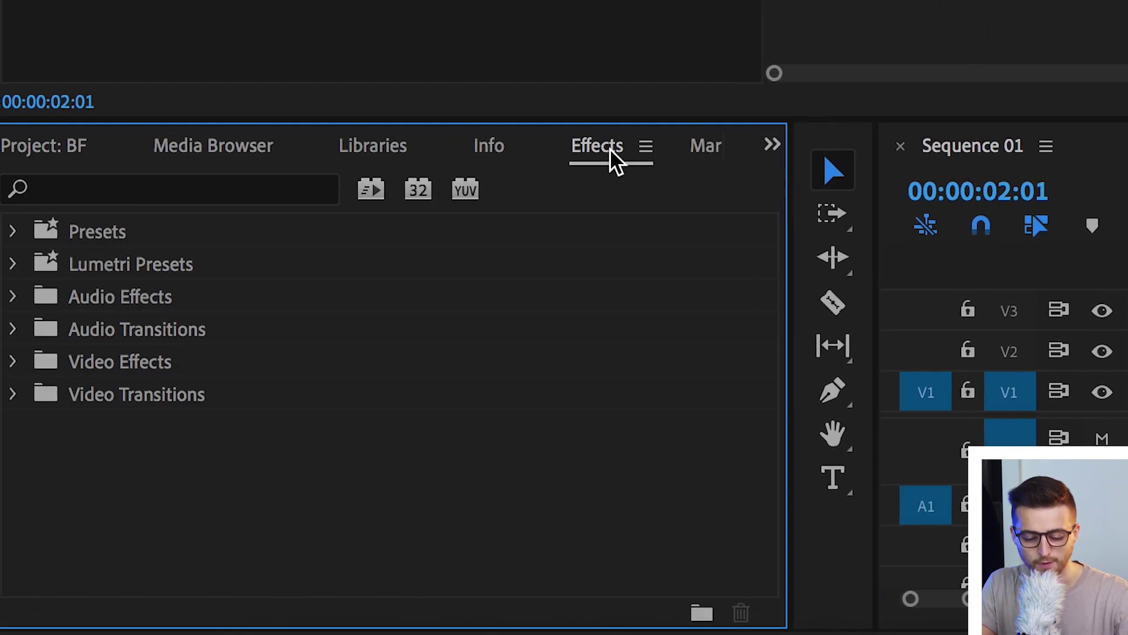
{"action": "left_click", "coordinate": [179, 190]}
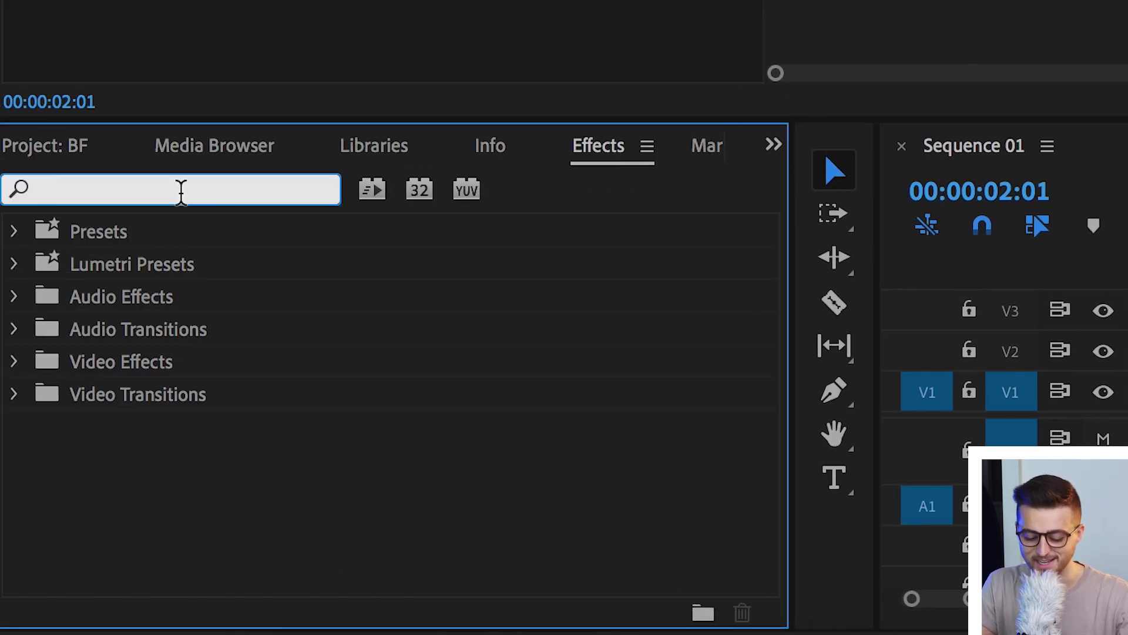
{"action": "type", "text": "mosa"}
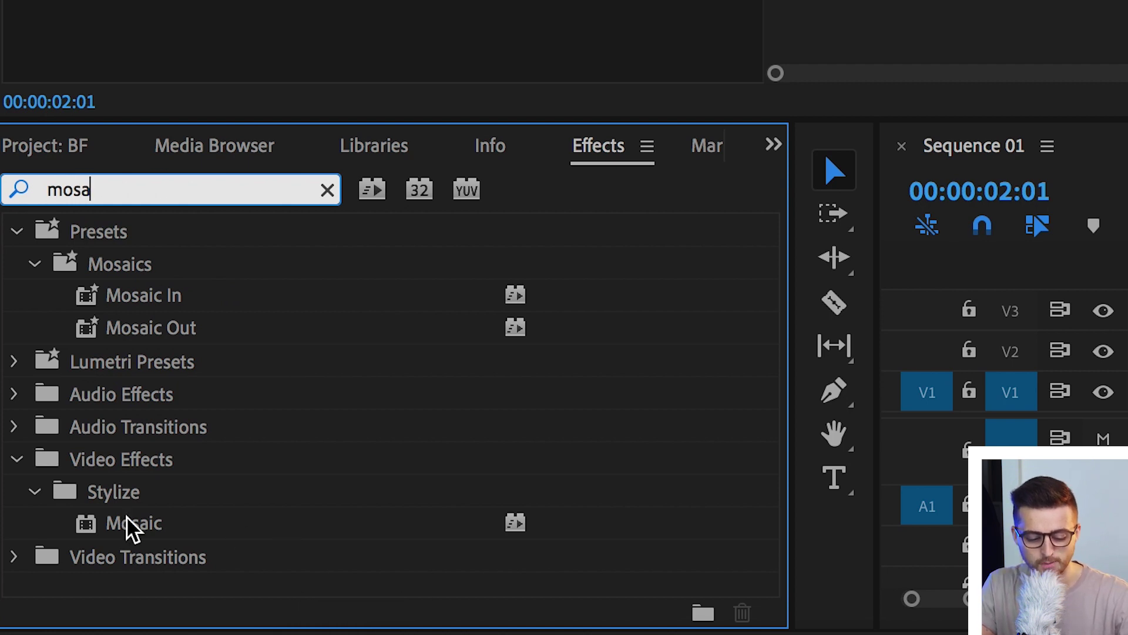
{"action": "left_click", "coordinate": [111, 528]}
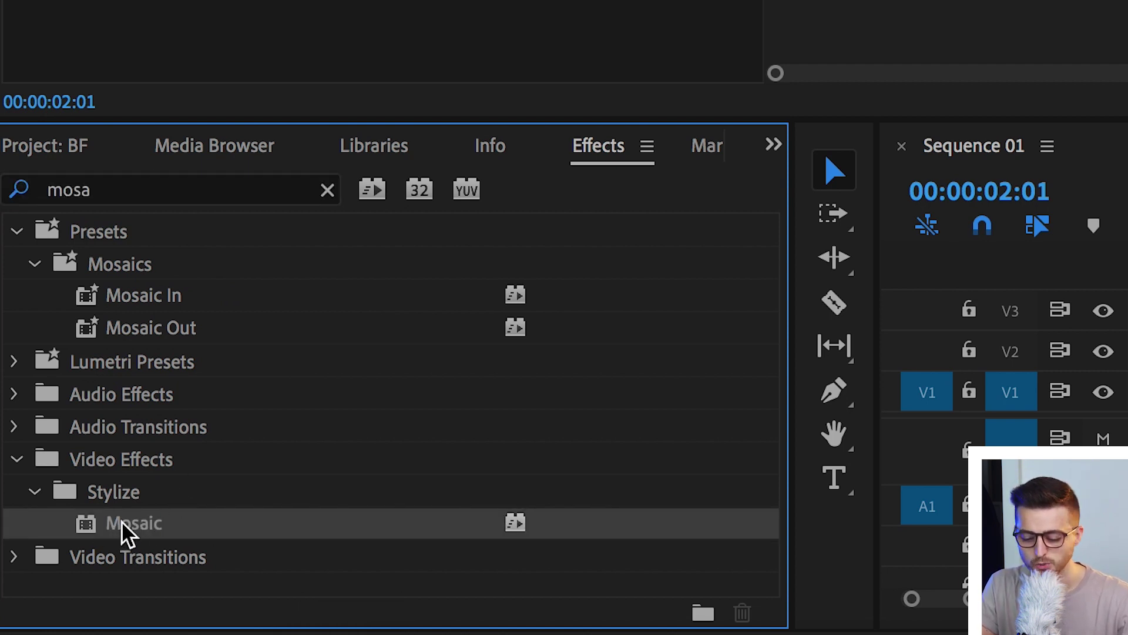
{"action": "left_click_drag", "start_coordinate": [127, 532], "coordinate": [1127, 385]}
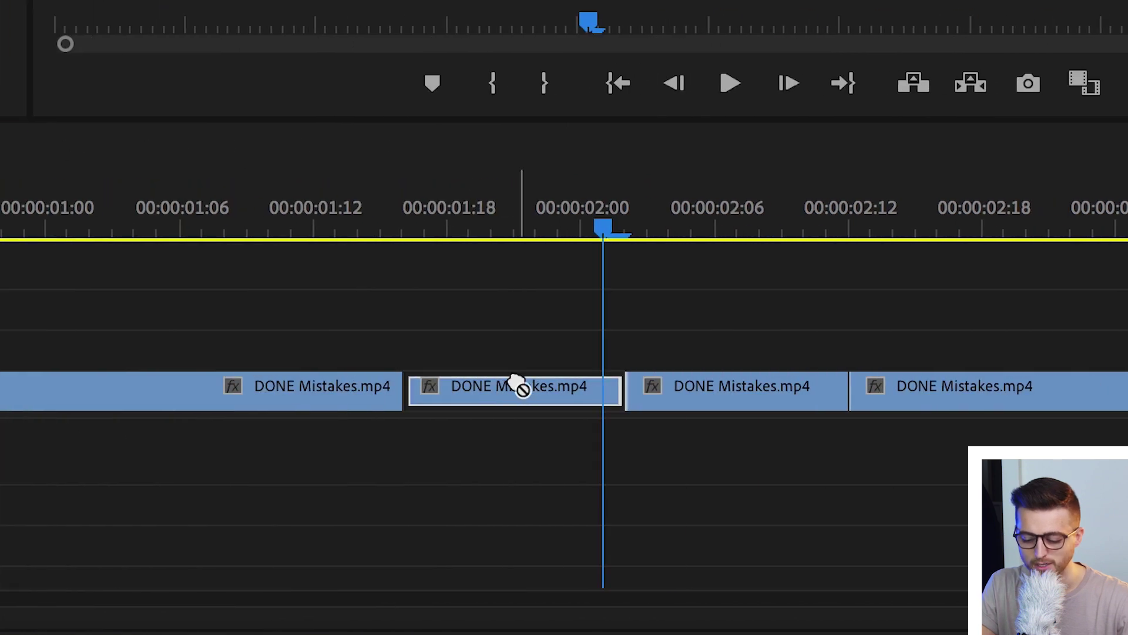
{"action": "left_click_drag", "start_coordinate": [516, 381], "coordinate": [519, 385]}
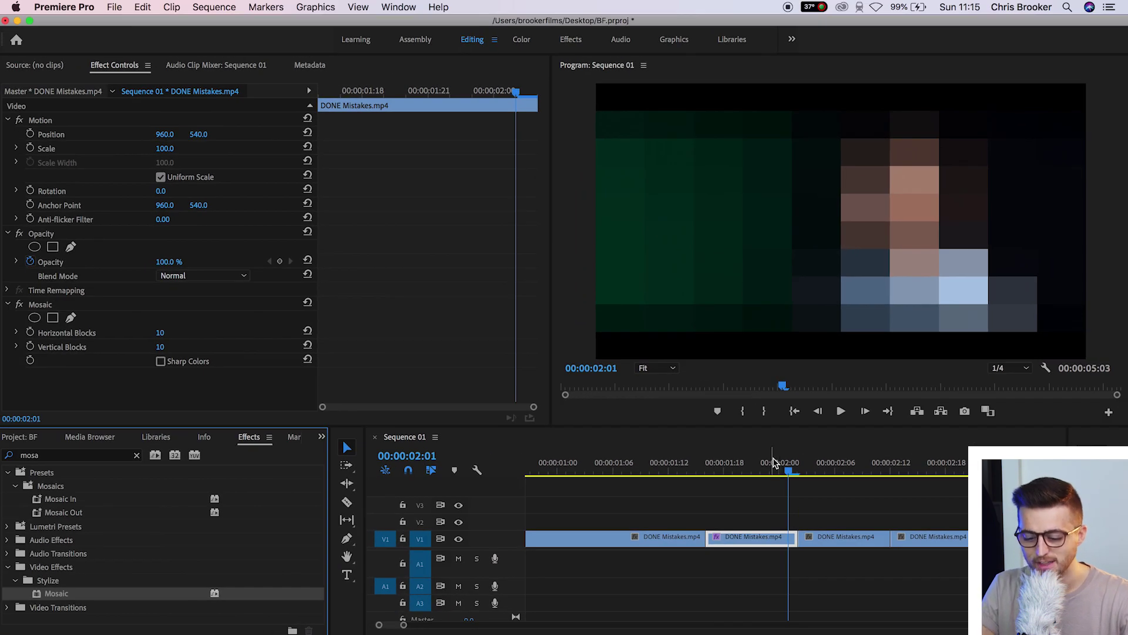
Step: Keyframe Mosaic at 00:00:01:16 with 1204 horizontal and 996 vertical blocks
{"action": "left_click_drag", "start_coordinate": [775, 462], "coordinate": [724, 462]}
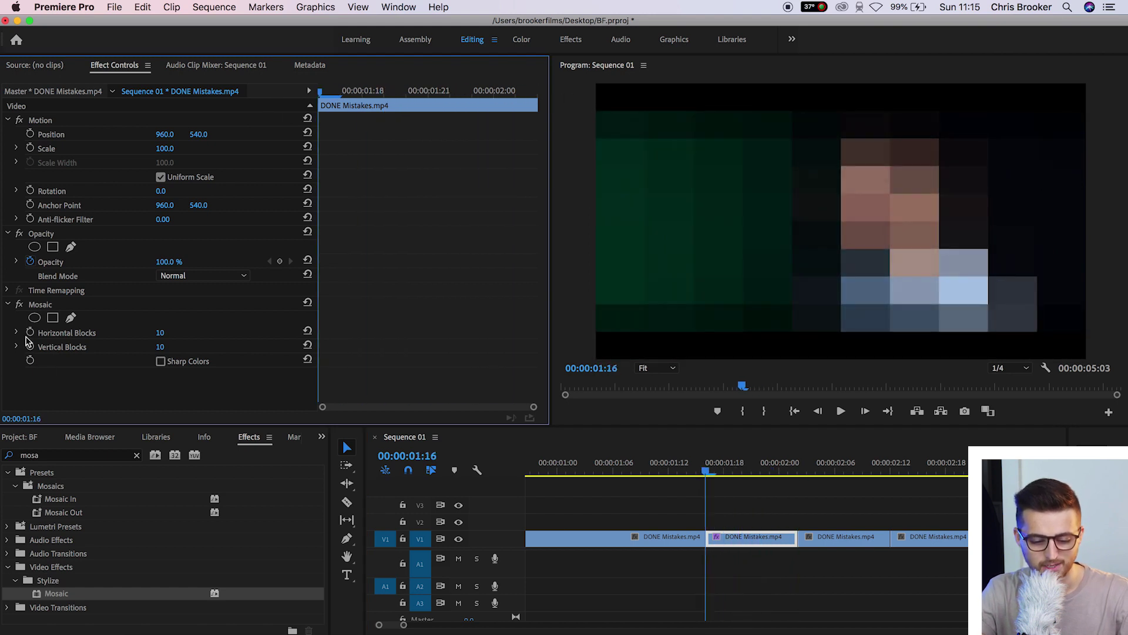
{"action": "left_click", "coordinate": [30, 333]}
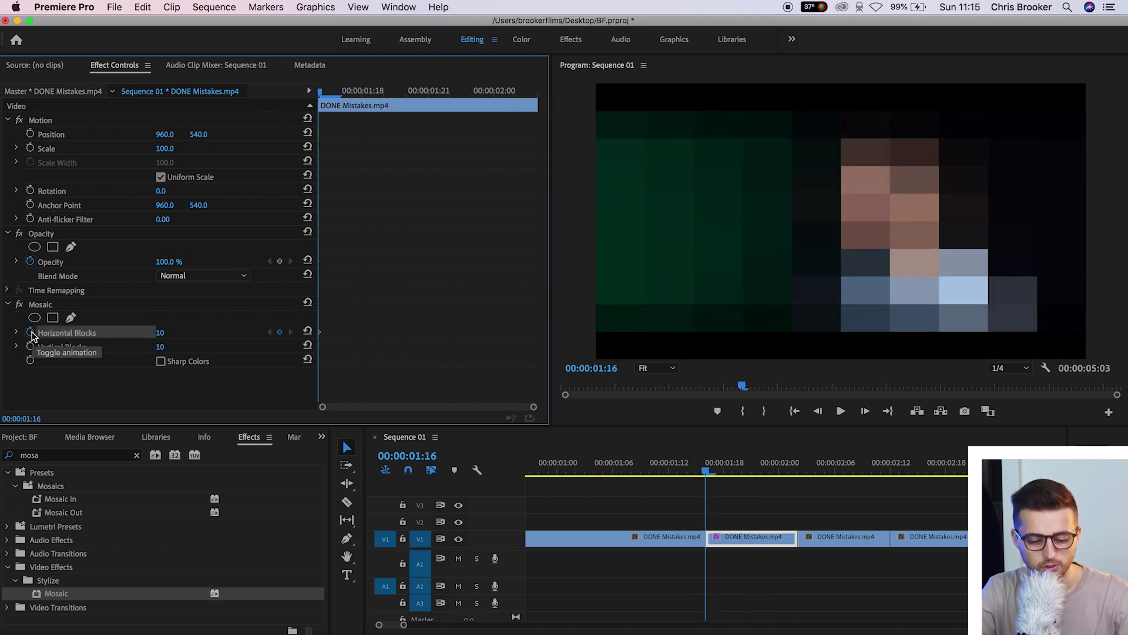
{"action": "left_click", "coordinate": [30, 347]}
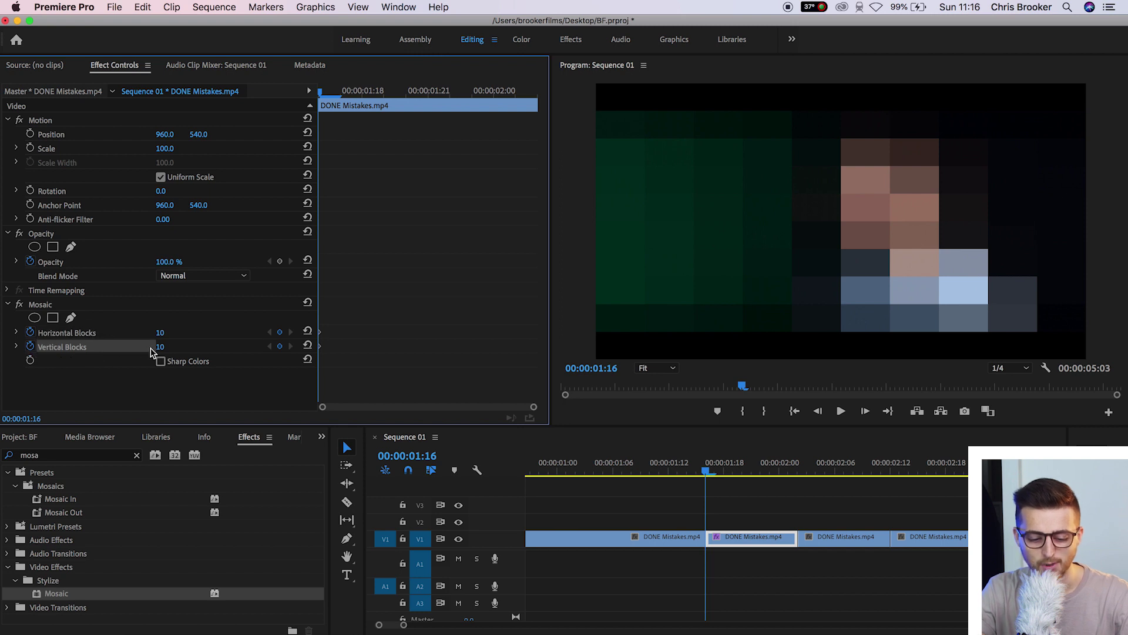
{"action": "left_click_drag", "start_coordinate": [161, 334], "coordinate": [269, 334]}
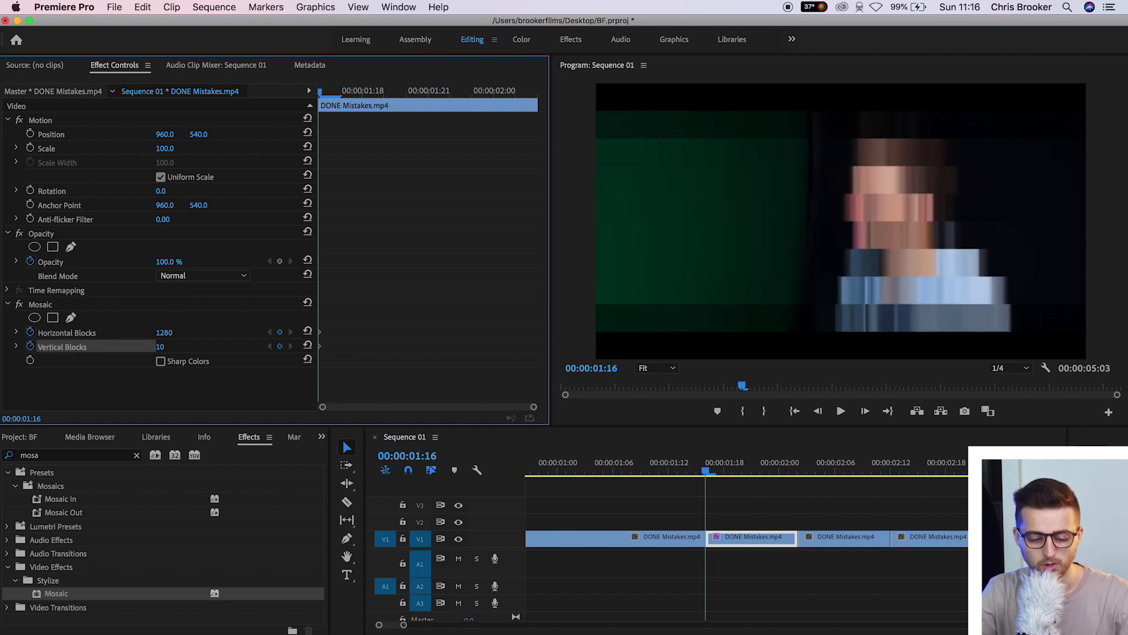
{"action": "left_click_drag", "start_coordinate": [167, 348], "coordinate": [244, 348]}
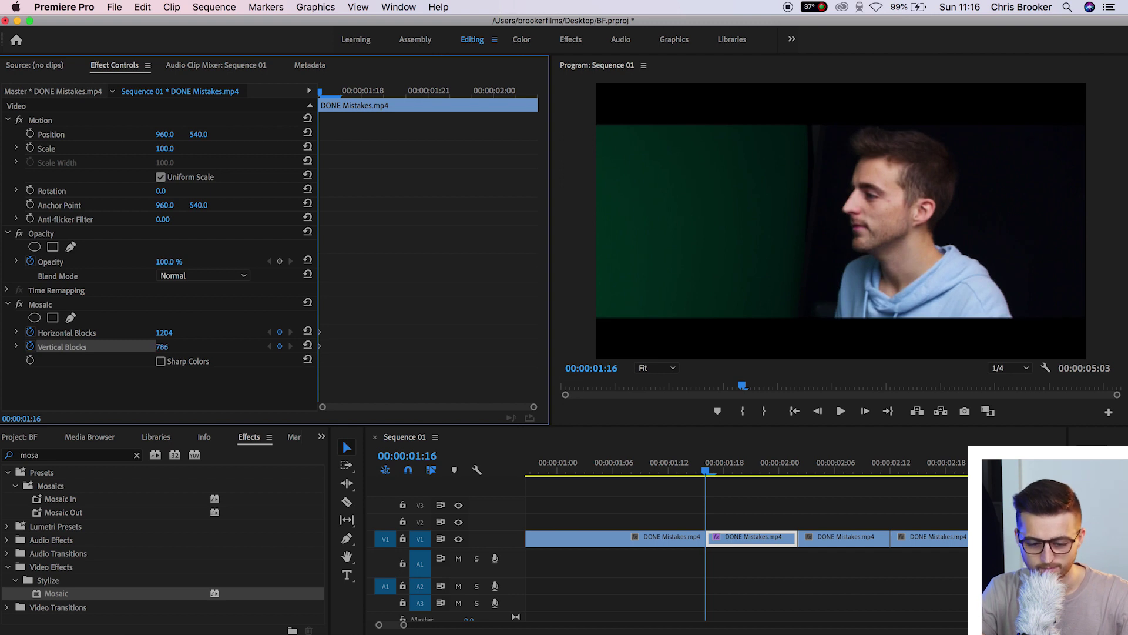
{"action": "left_click_drag", "start_coordinate": [161, 347], "coordinate": [698, 335]}
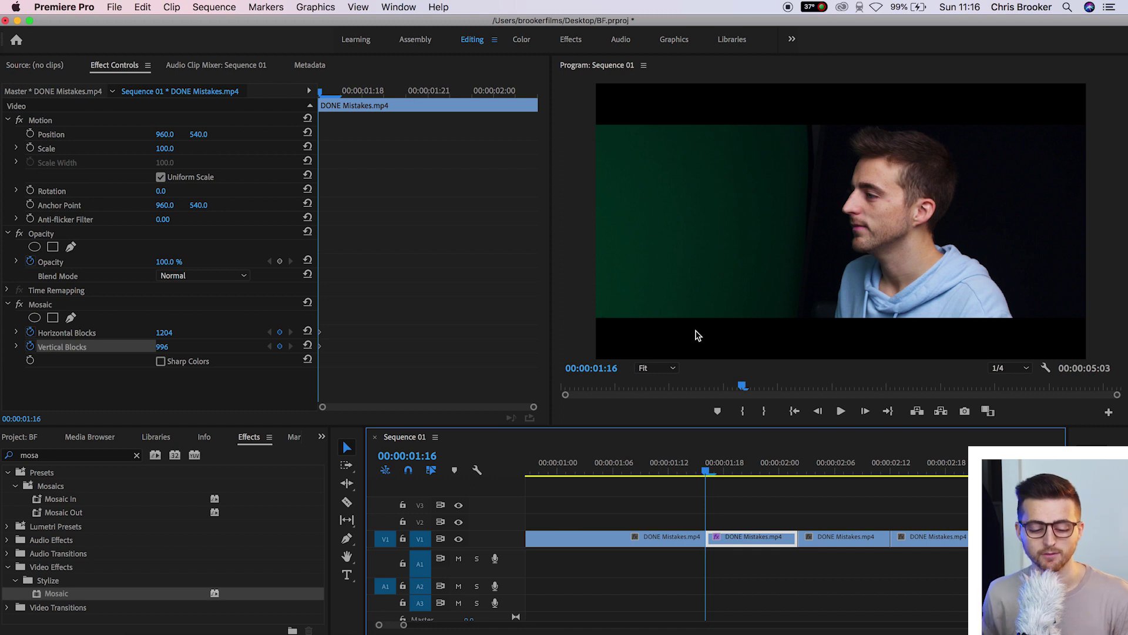
{"action": "left_click", "coordinate": [86, 156]}
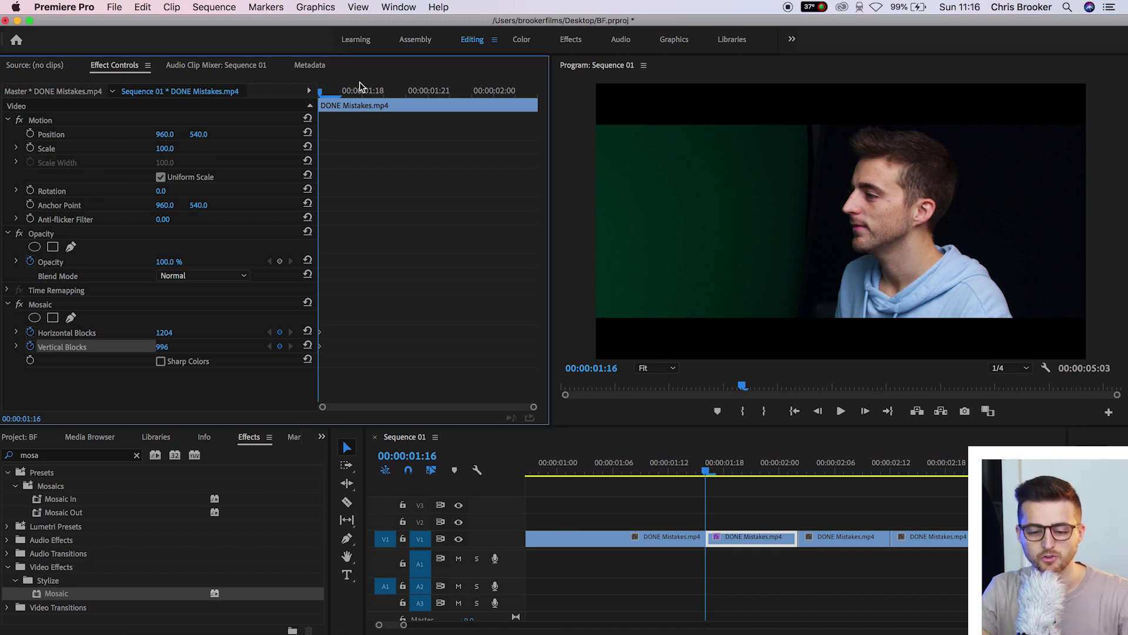
Step: Keyframe both Mosaic block counts at 10 on the clip's last frame, 00:00:02:01
{"action": "left_click_drag", "start_coordinate": [341, 91], "coordinate": [537, 97]}
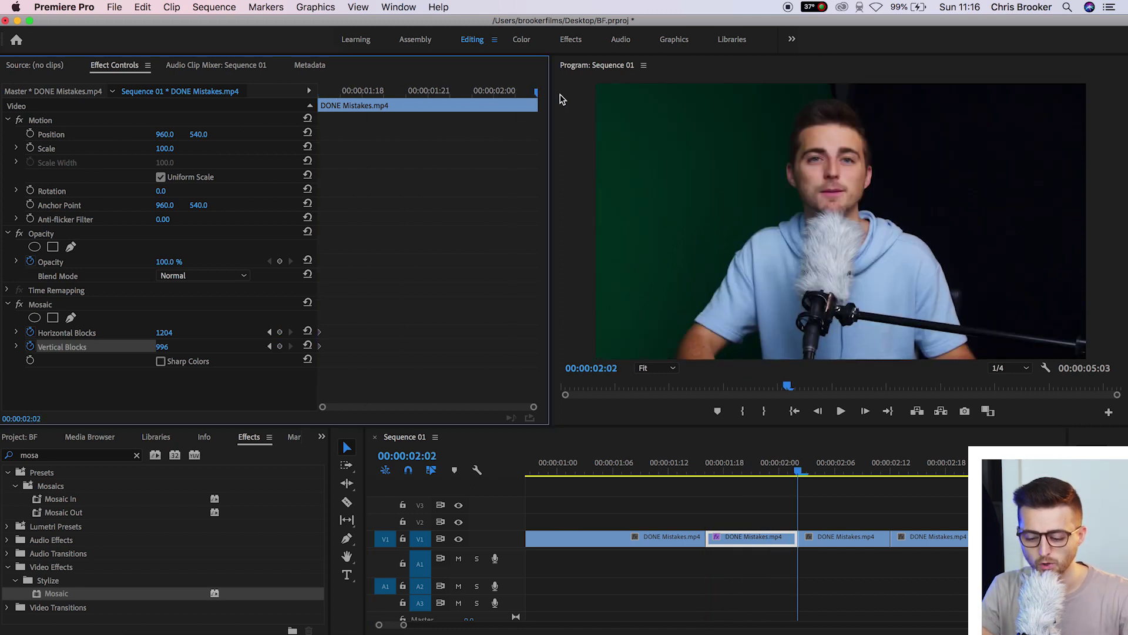
{"action": "key", "text": "Left"}
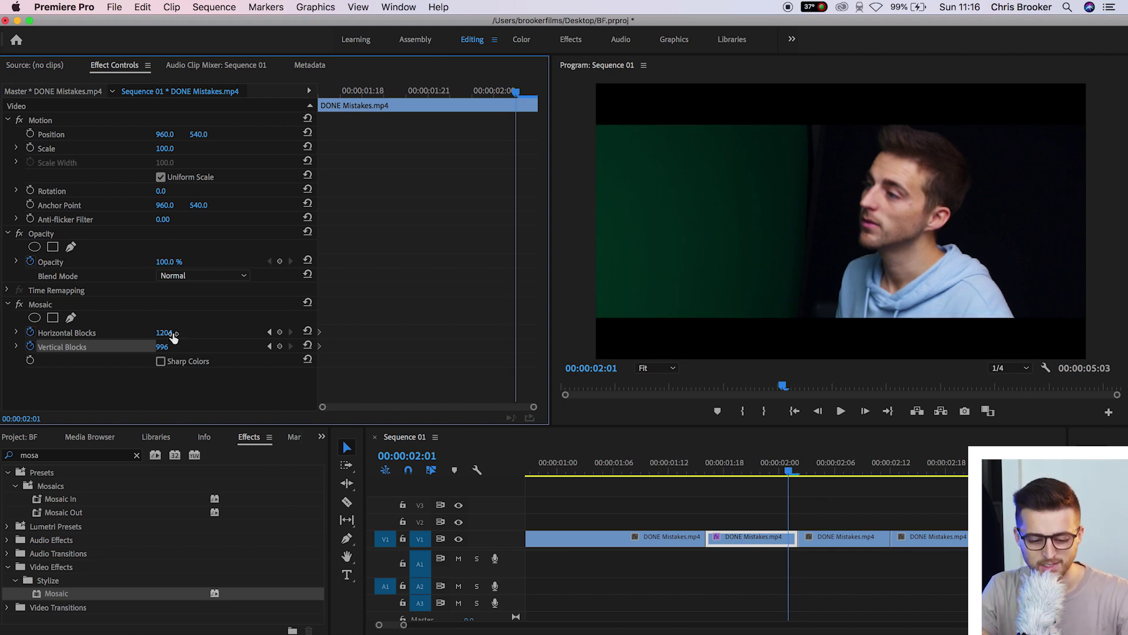
{"action": "type", "text": "10"}
{"action": "key", "text": "Return"}
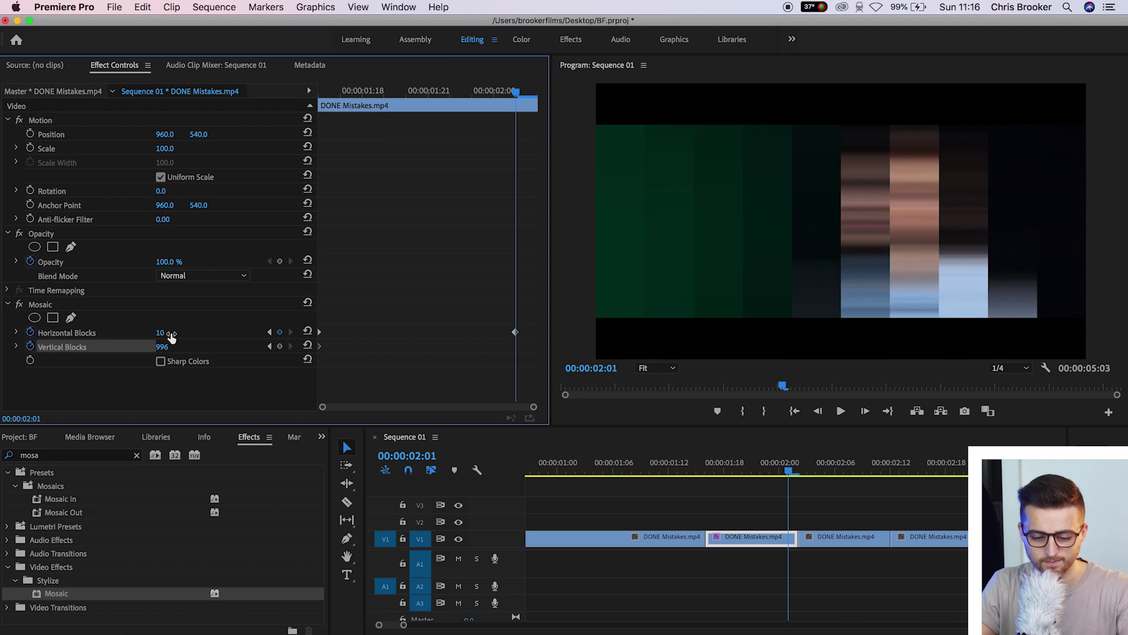
{"action": "type", "text": "10"}
{"action": "key", "text": "Return"}
Step: Play and scrub through the mosaic buildup to preview it
{"action": "left_click", "coordinate": [644, 469]}
{"action": "key", "text": "space"}
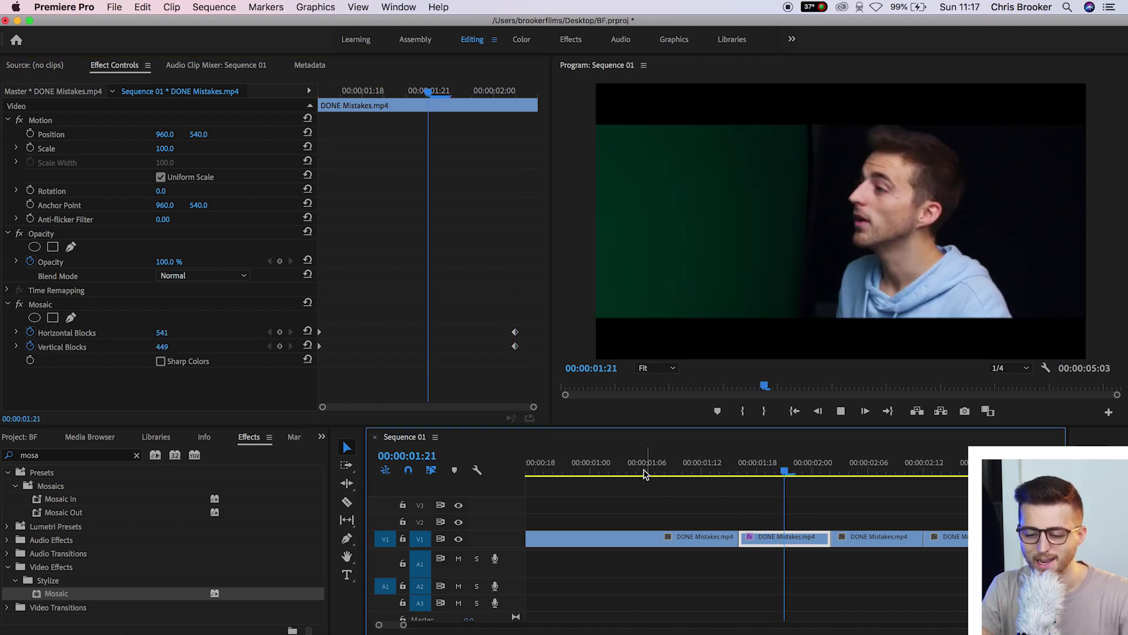
{"action": "left_click_drag", "start_coordinate": [729, 463], "coordinate": [821, 474]}
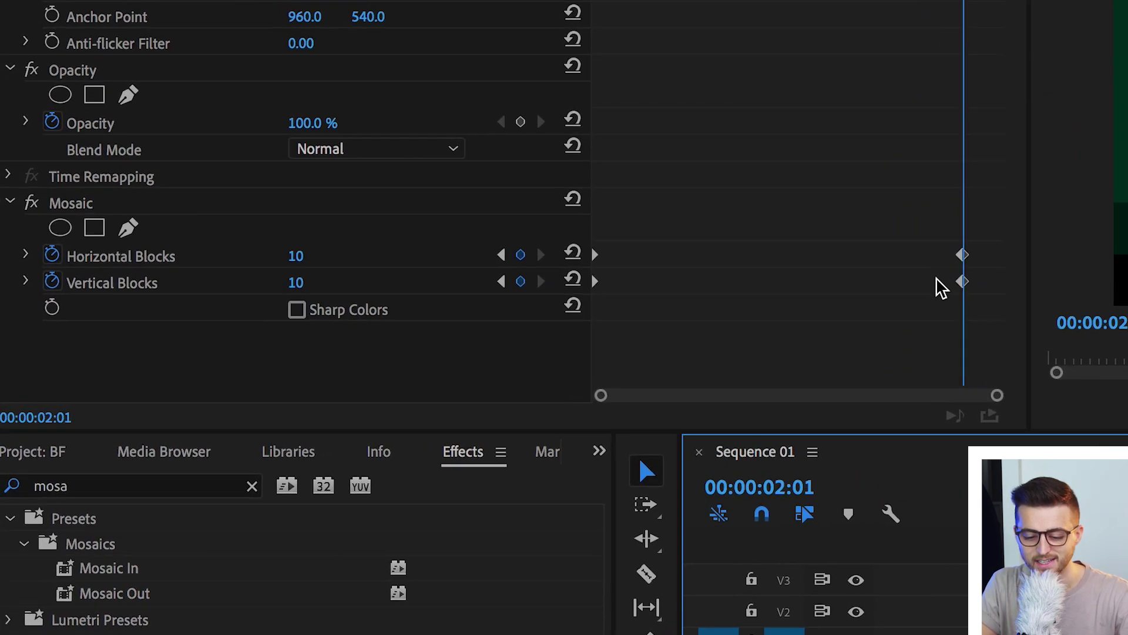
Step: One frame earlier, add Horizontal and Vertical Blocks keyframes (143 and 120) and select them
{"action": "key", "text": "Left"}
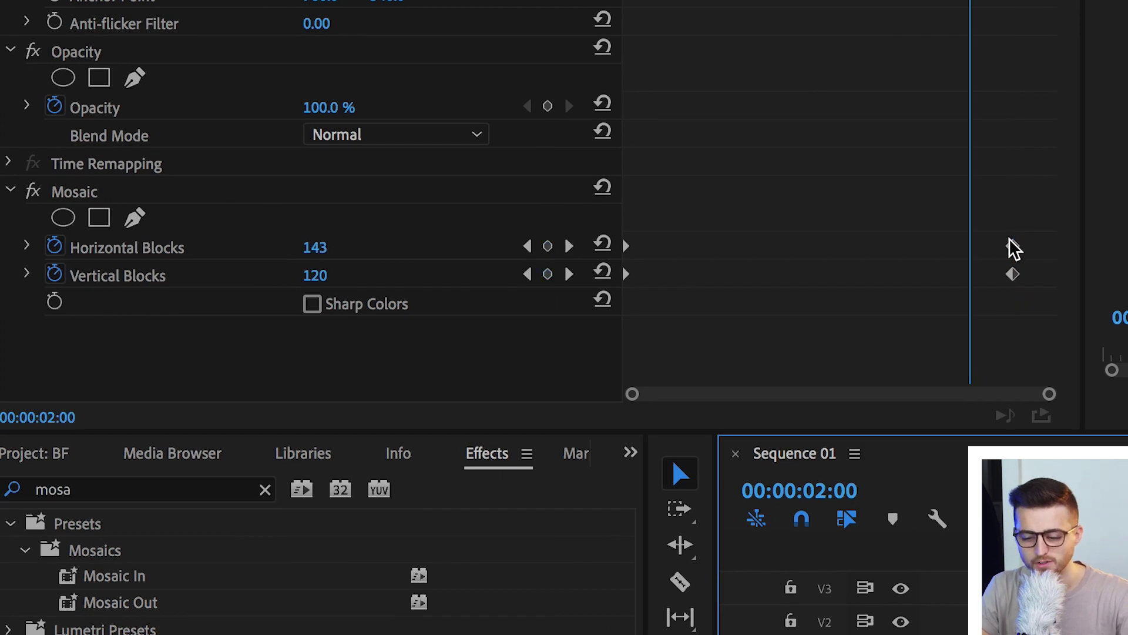
{"action": "left_click", "coordinate": [547, 251]}
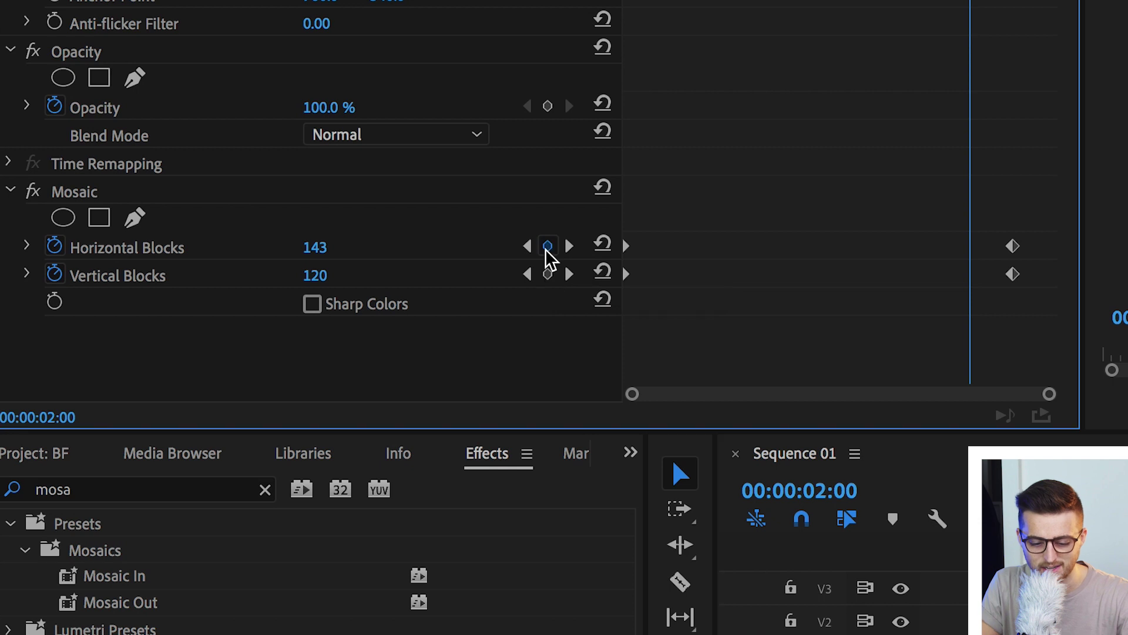
{"action": "left_click", "coordinate": [548, 274]}
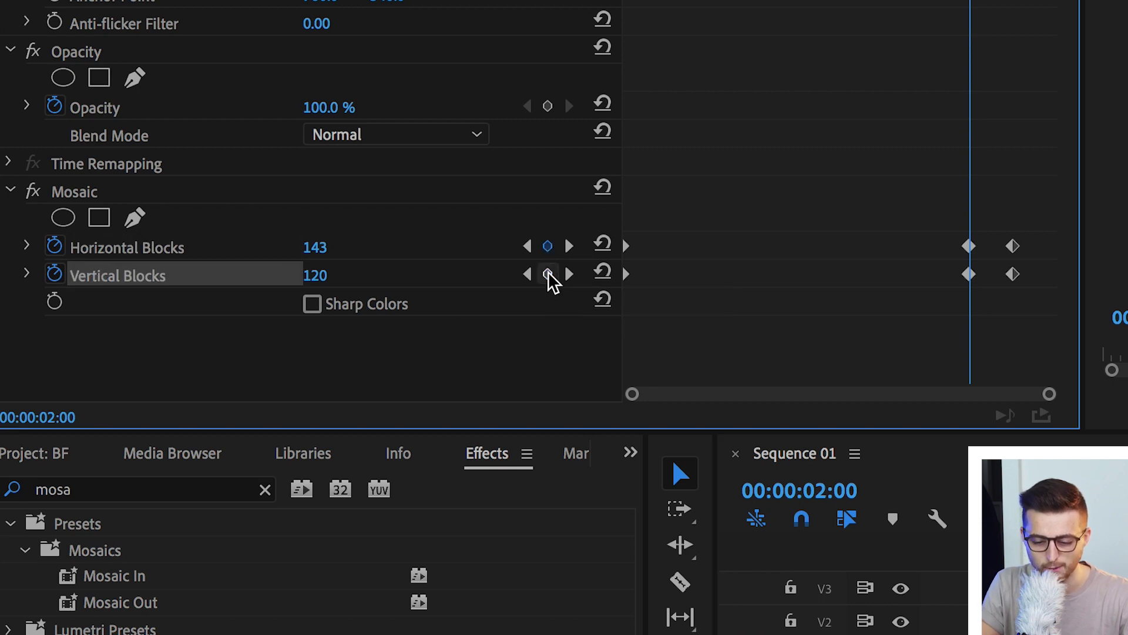
{"action": "left_click_drag", "start_coordinate": [932, 222], "coordinate": [695, 315]}
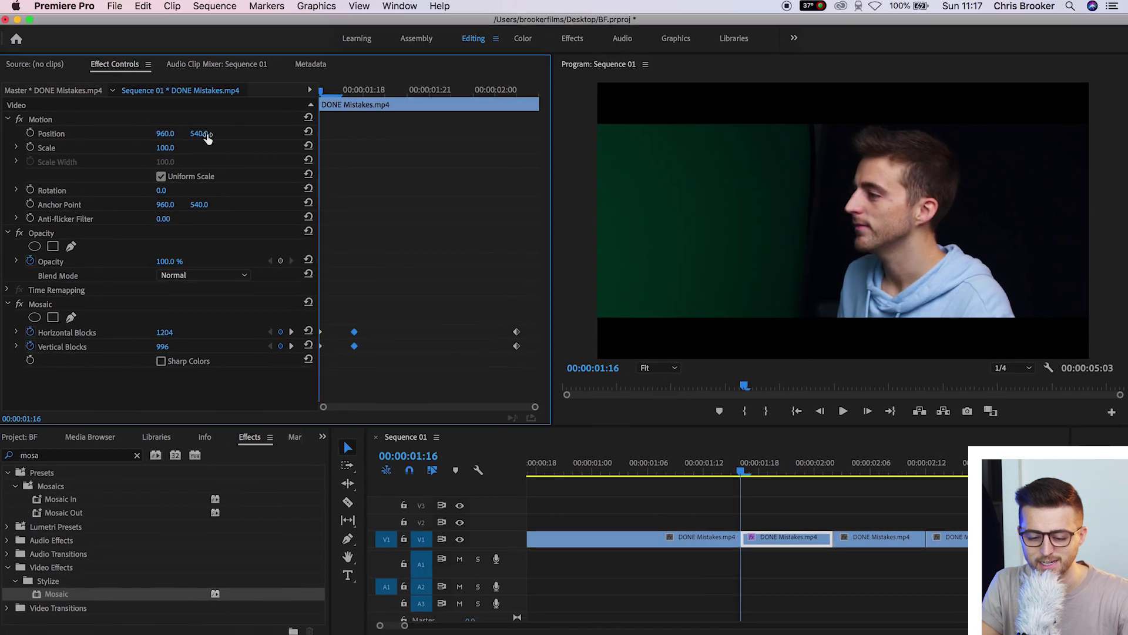
Step: Preview the mosaic transition, then select the clip after the cut
{"action": "key", "text": "space"}
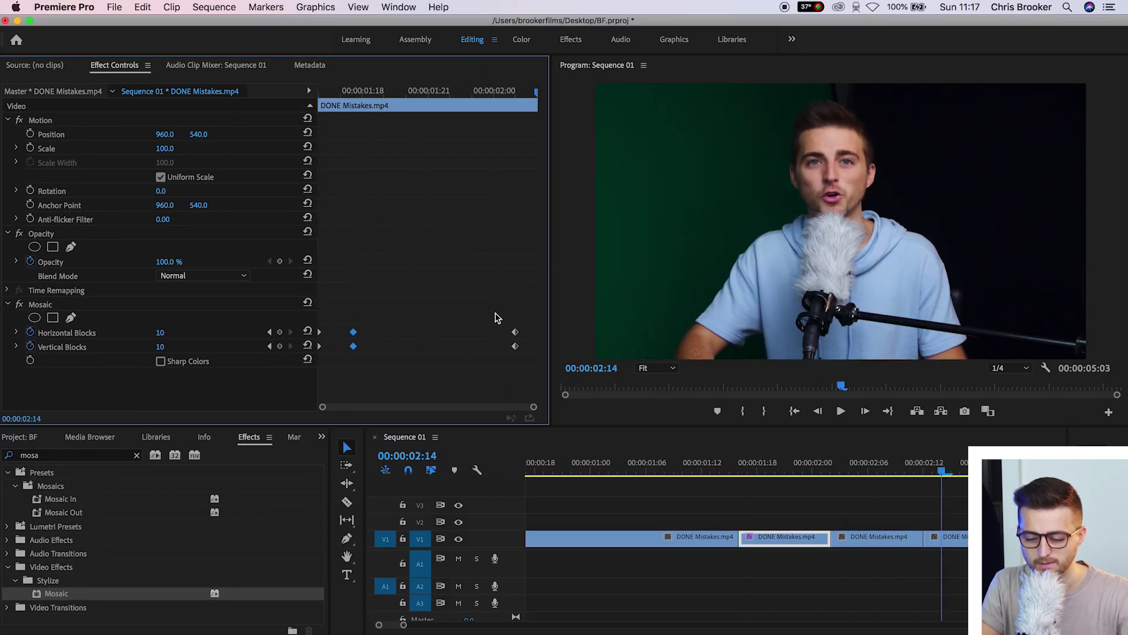
{"action": "left_click", "coordinate": [757, 462]}
{"action": "key", "text": "space"}
{"action": "left_click", "coordinate": [759, 462]}
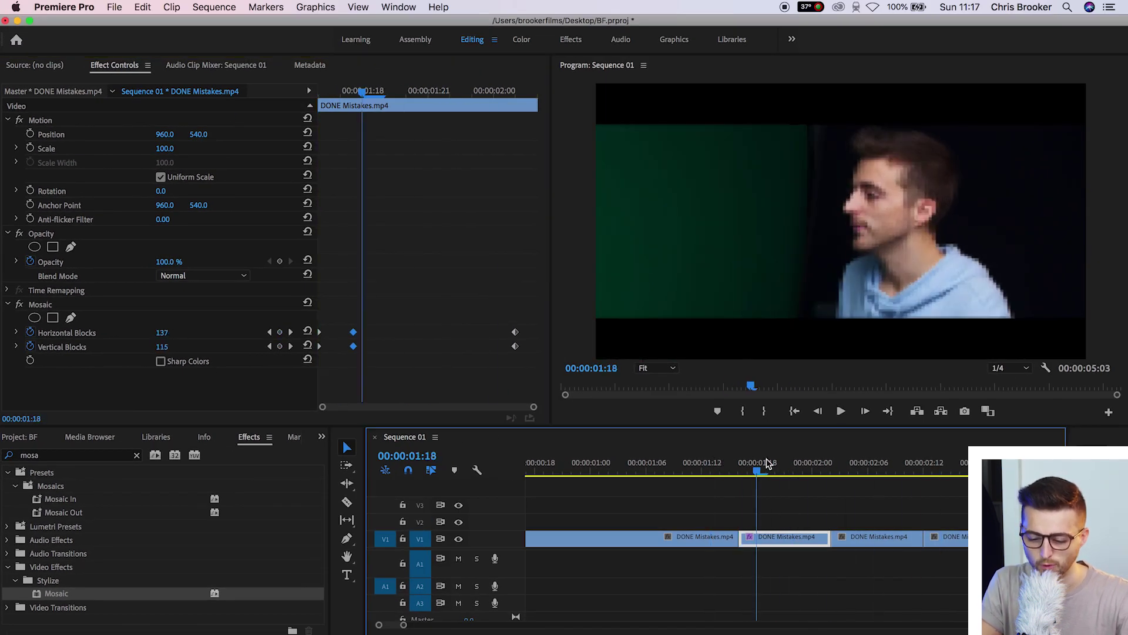
{"action": "mouse_move", "coordinate": [767, 463]}
{"action": "left_mouse_down"}
{"action": "mouse_move", "coordinate": [811, 467]}
{"action": "mouse_move", "coordinate": [717, 488]}
{"action": "mouse_move", "coordinate": [774, 483]}
{"action": "left_mouse_up"}
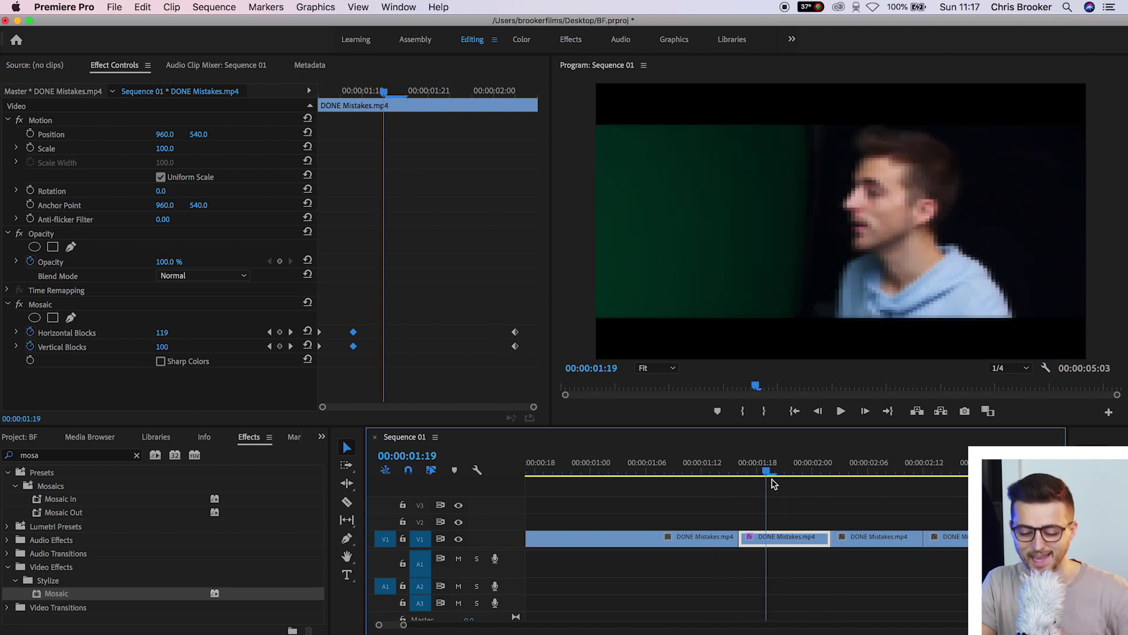
{"action": "left_click_drag", "start_coordinate": [774, 483], "coordinate": [841, 517]}
{"action": "left_click", "coordinate": [874, 546]}
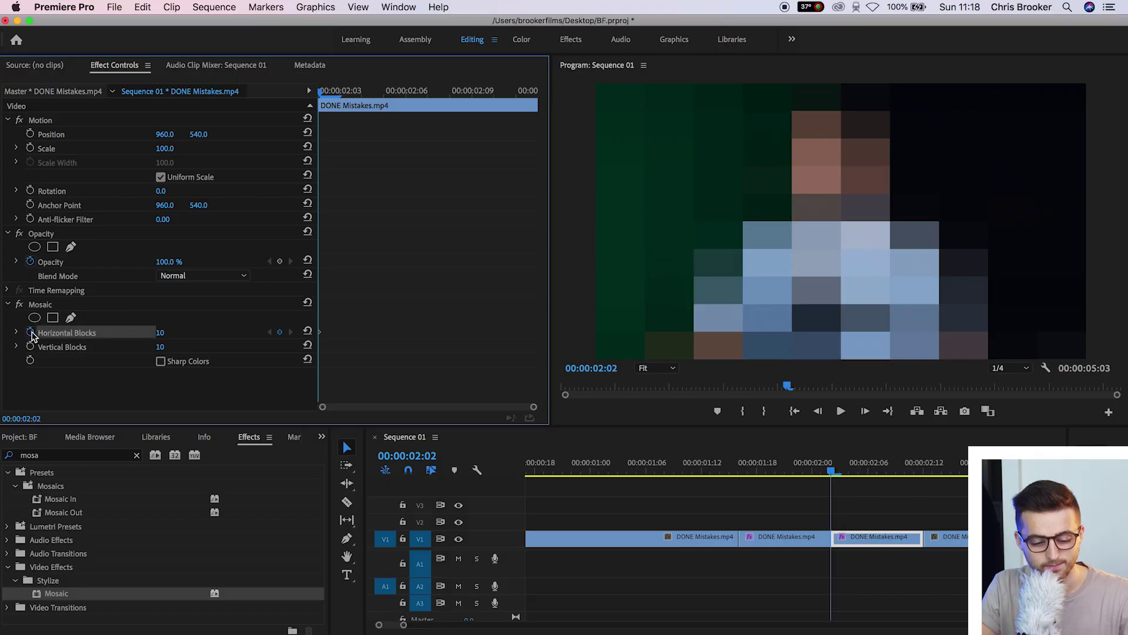
Step: Keyframe the next clip's Mosaic at its end to about 900 by 889 blocks
{"action": "left_click", "coordinate": [29, 348]}
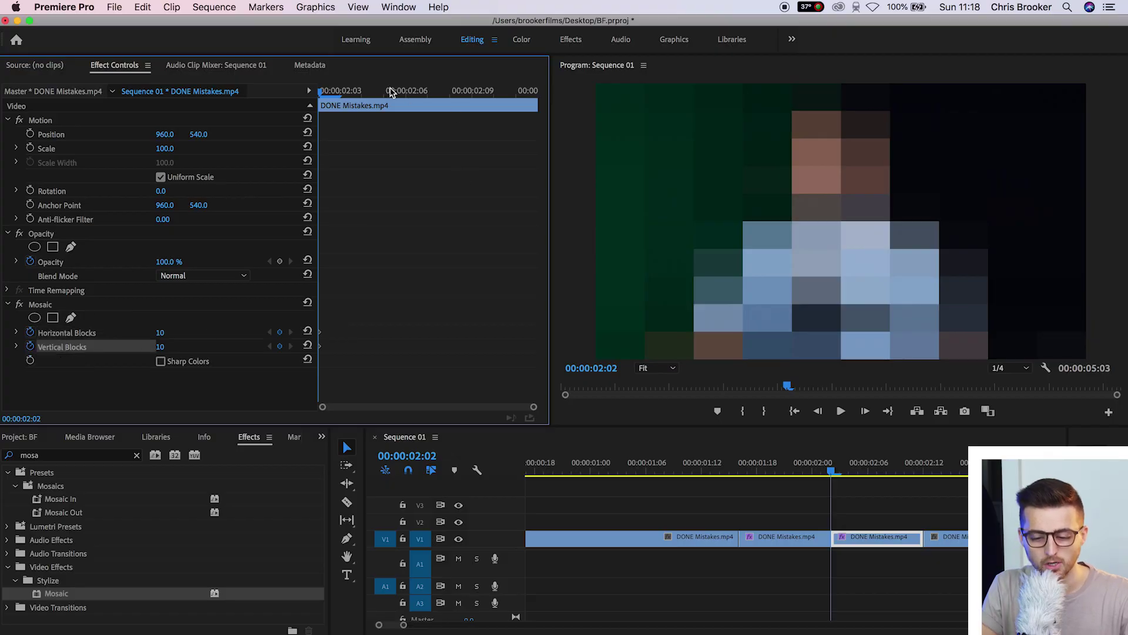
{"action": "left_click_drag", "start_coordinate": [391, 92], "coordinate": [526, 97]}
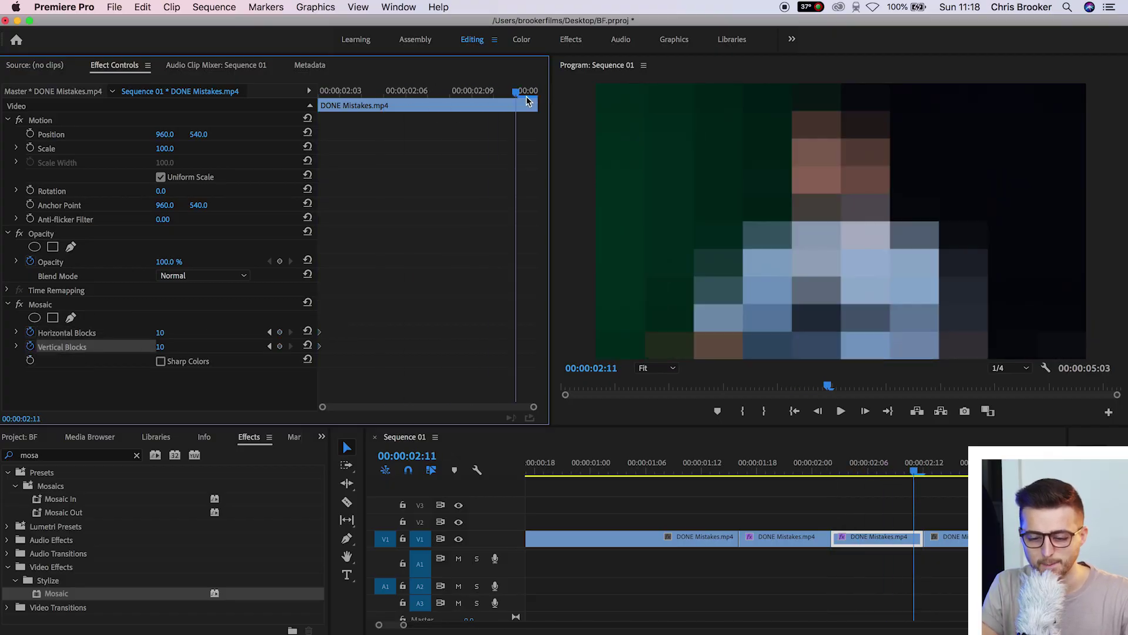
{"action": "left_click_drag", "start_coordinate": [159, 333], "coordinate": [246, 333]}
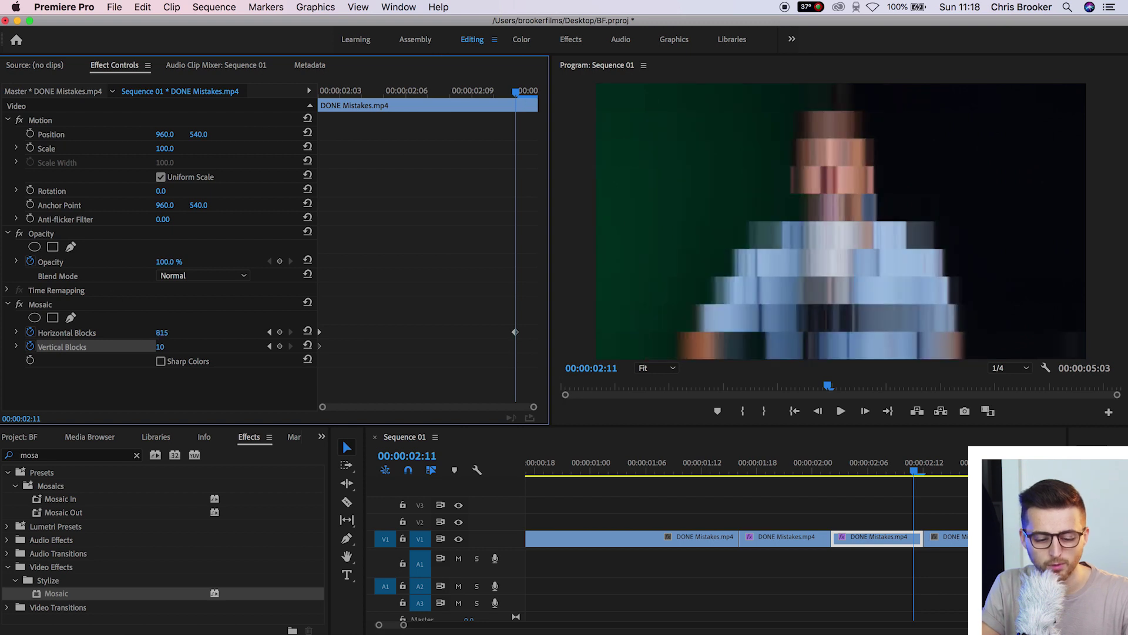
{"action": "left_click_drag", "start_coordinate": [161, 348], "coordinate": [212, 347]}
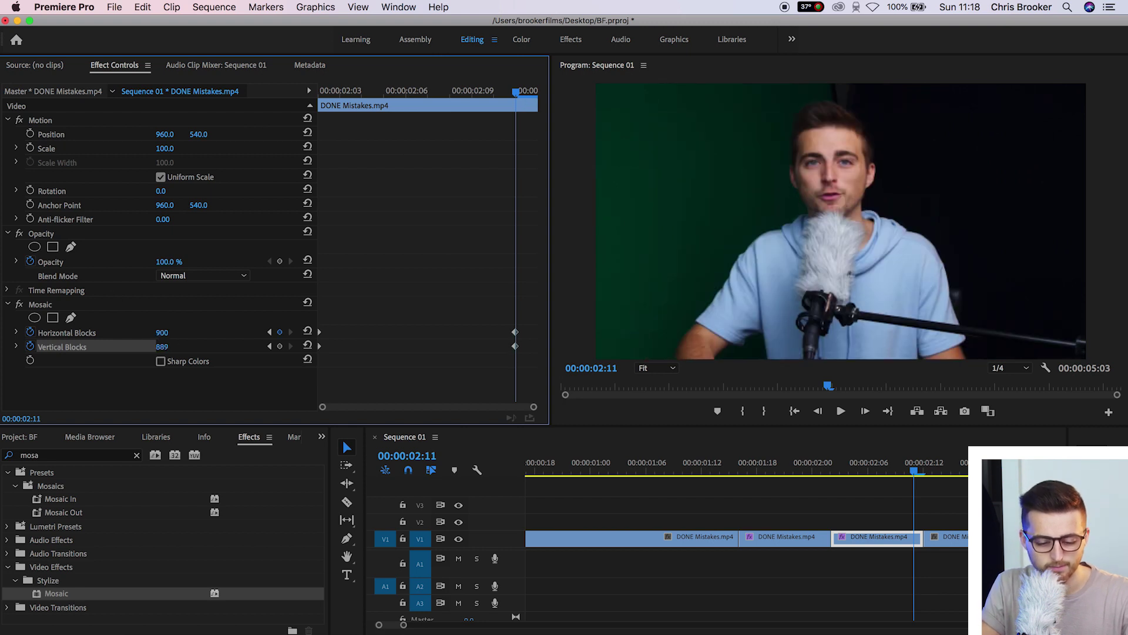
Step: Add the 10-block start keyframes one frame into the clip and select them
{"action": "left_click_drag", "start_coordinate": [510, 88], "coordinate": [302, 156]}
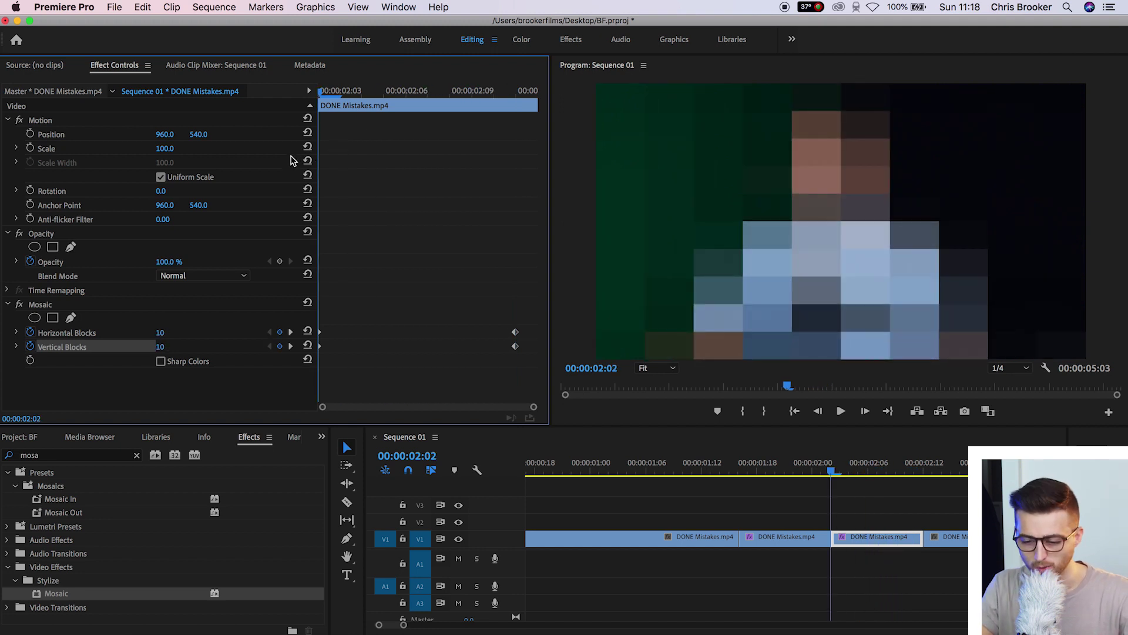
{"action": "key", "text": "Right"}
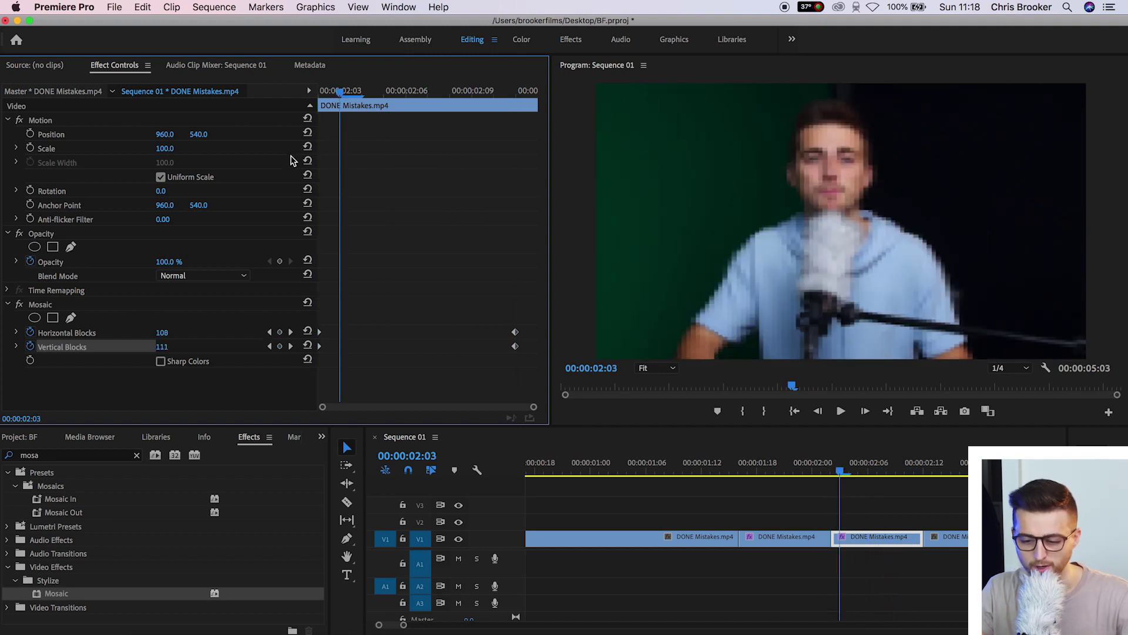
{"action": "left_click", "coordinate": [280, 332]}
{"action": "left_click_drag", "start_coordinate": [372, 316], "coordinate": [482, 351]}
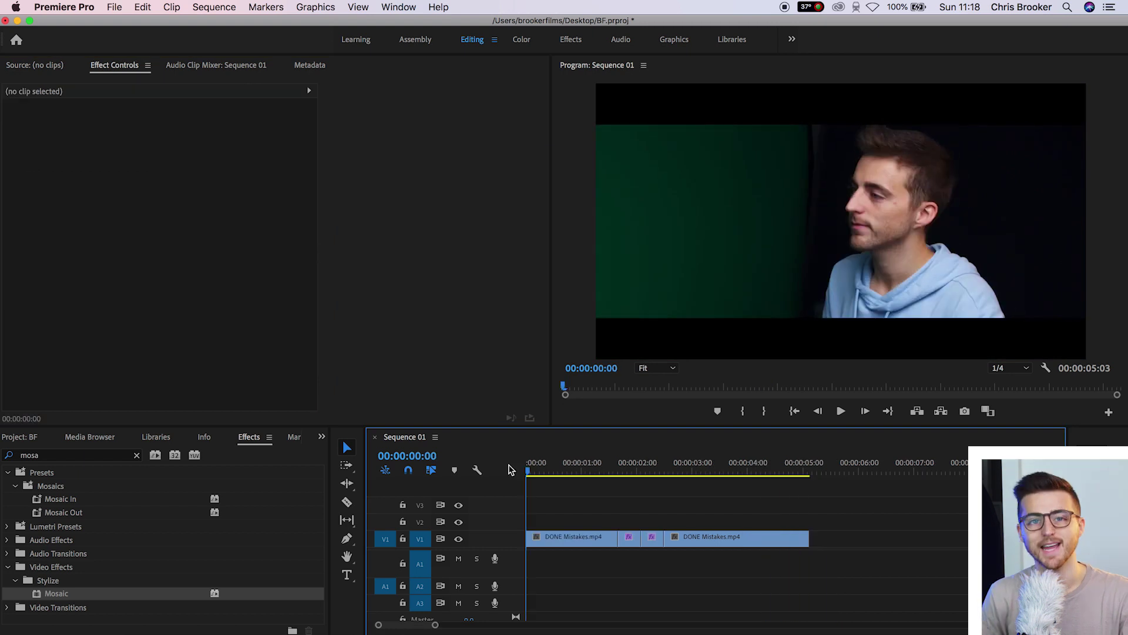
{"action": "key", "text": "space"}
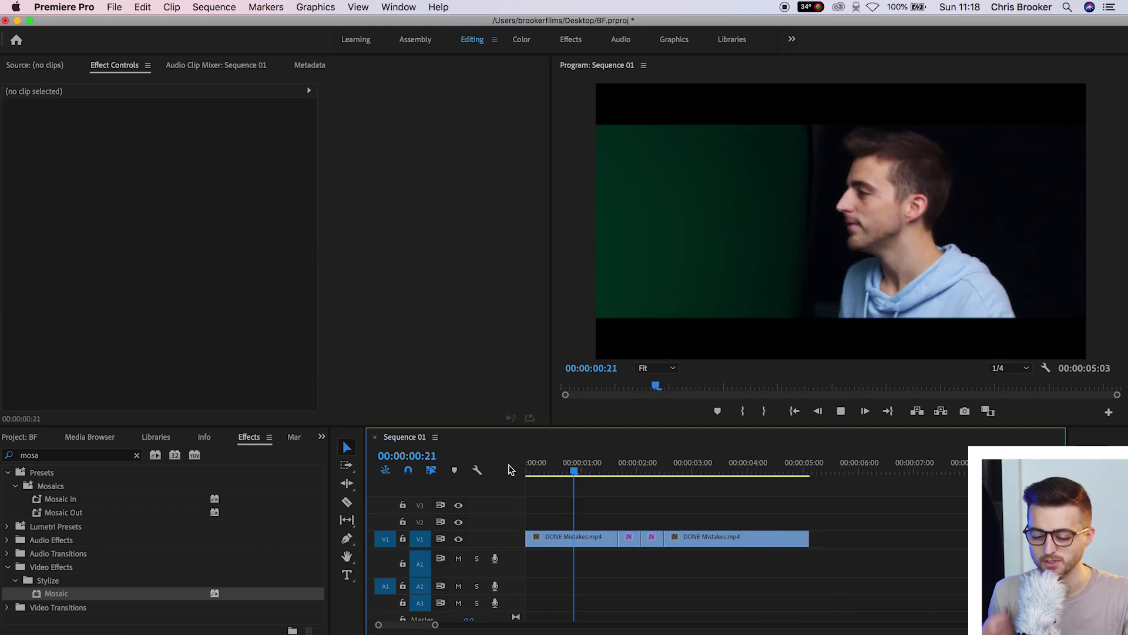